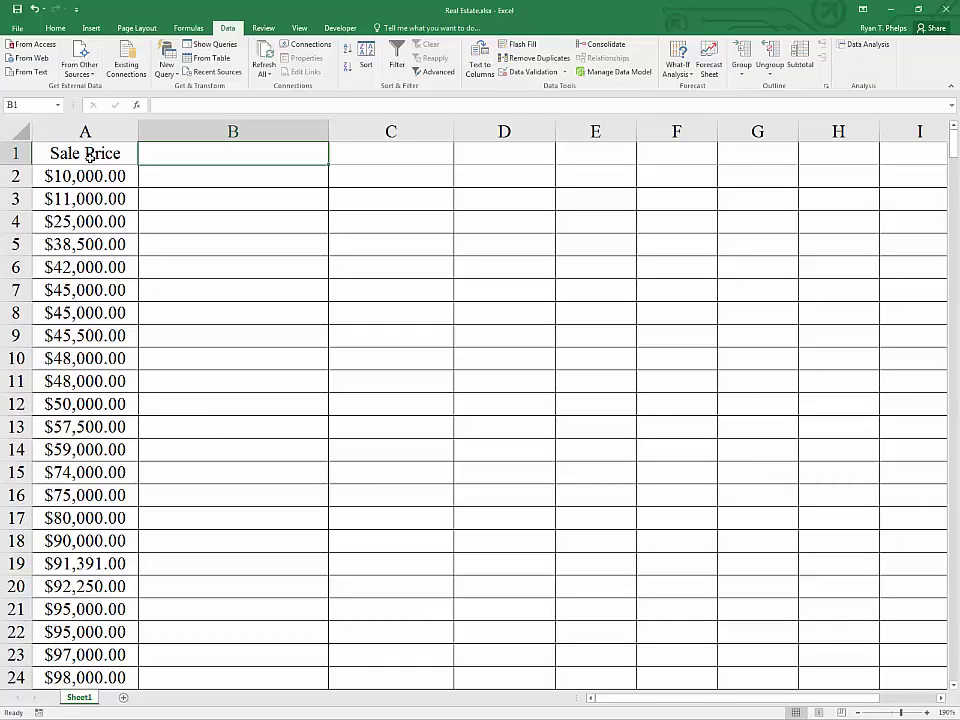
Step: Add the header Z-score in cell B1, beside the Sale Price column
click(90, 156)
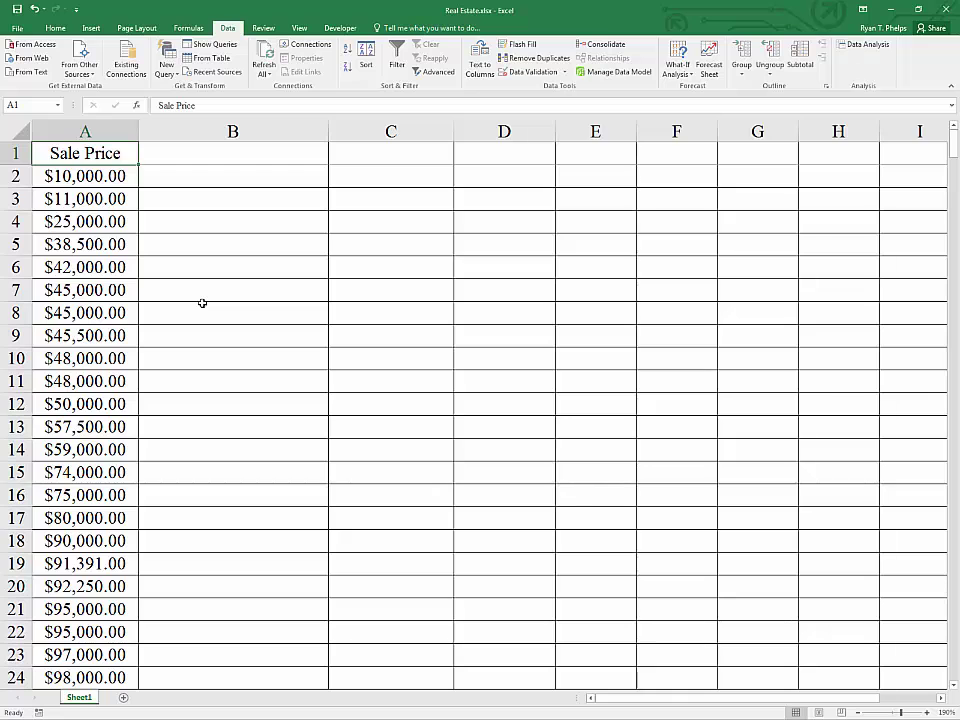
key(Down)
key(ctrl+Down)
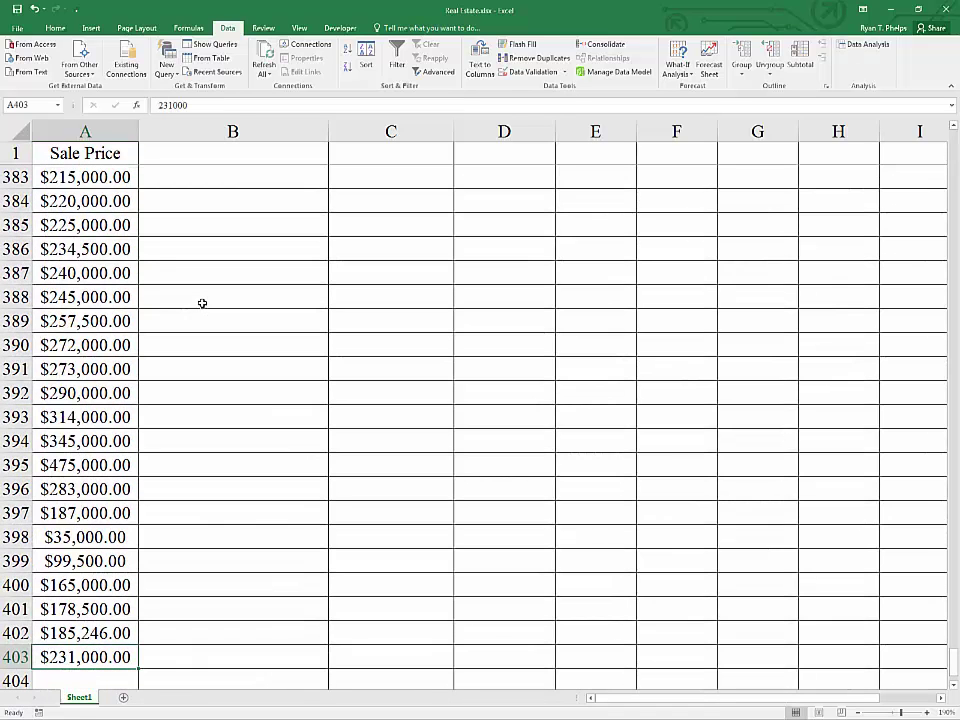
key(ctrl+Up)
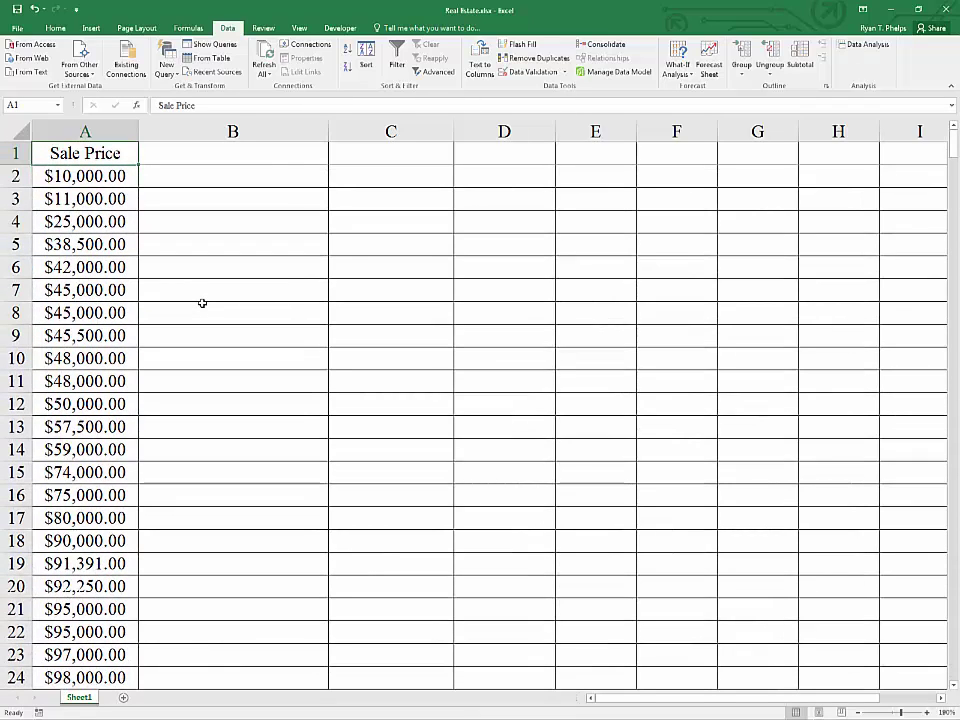
key(Right)
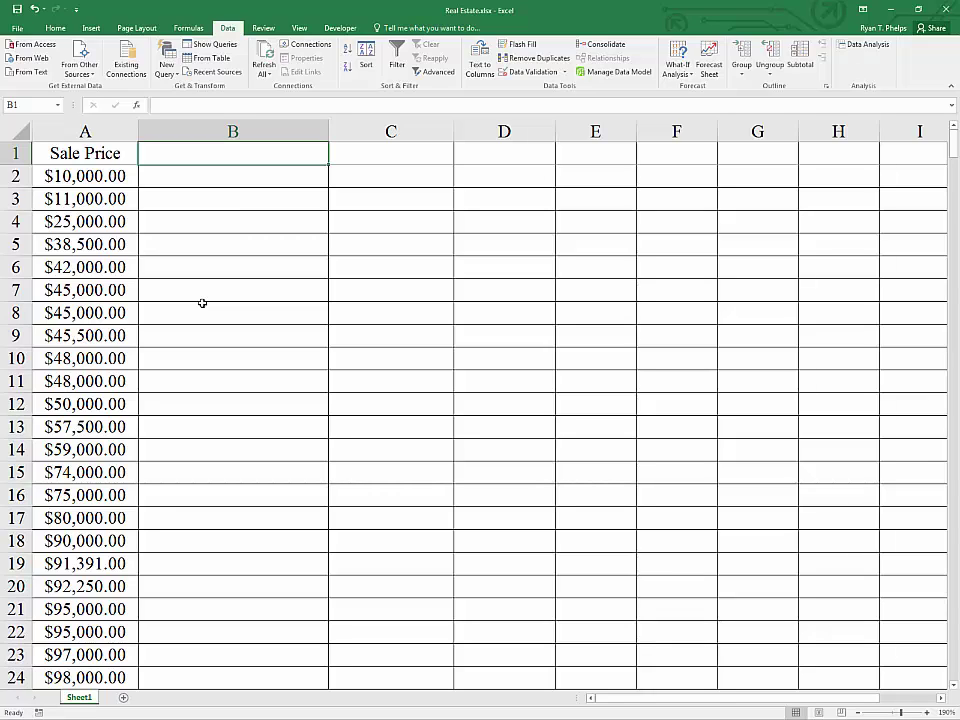
text(Z)
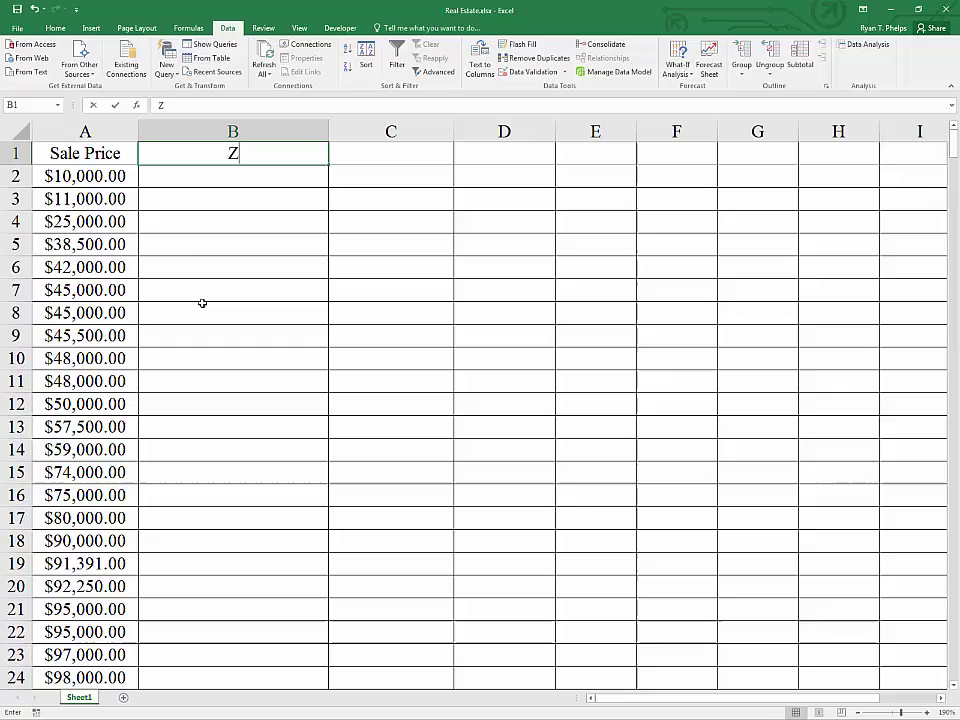
text(-score)
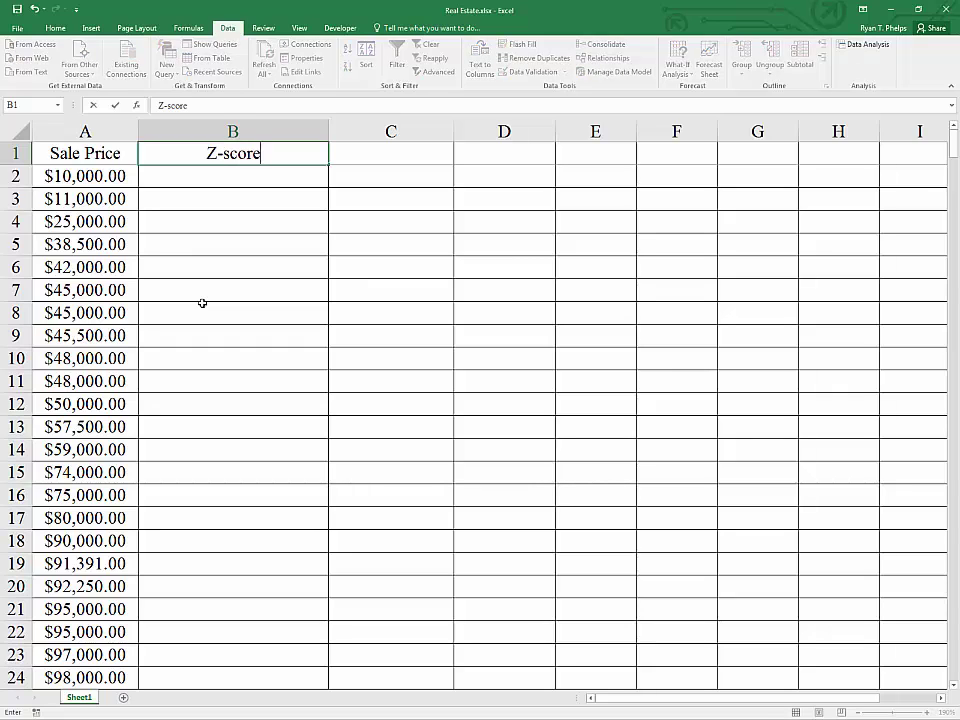
key(Return)
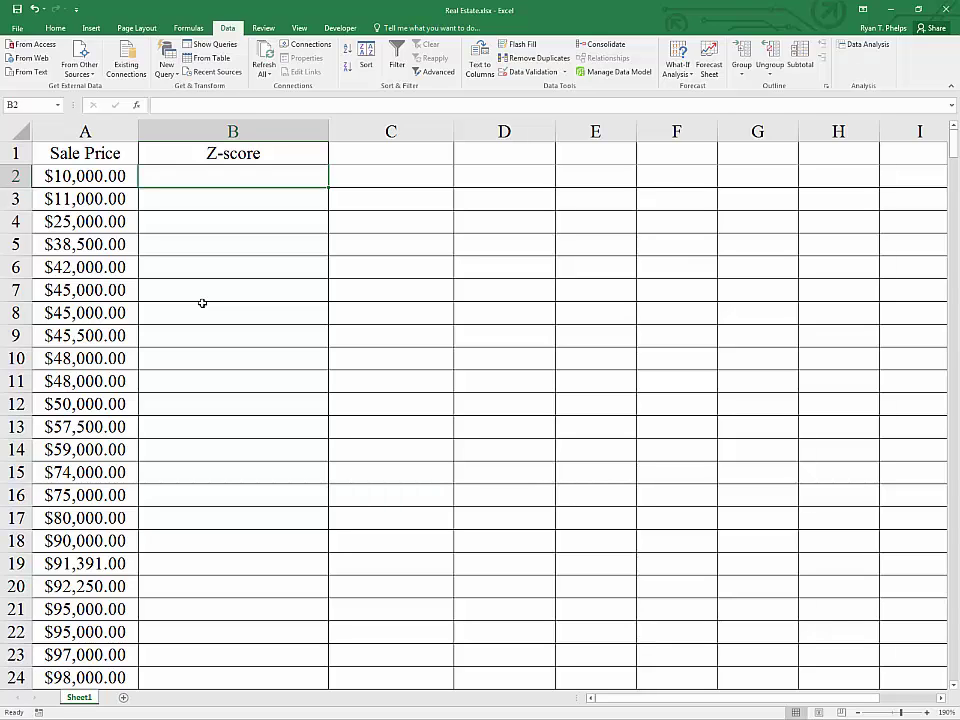
key(Left)
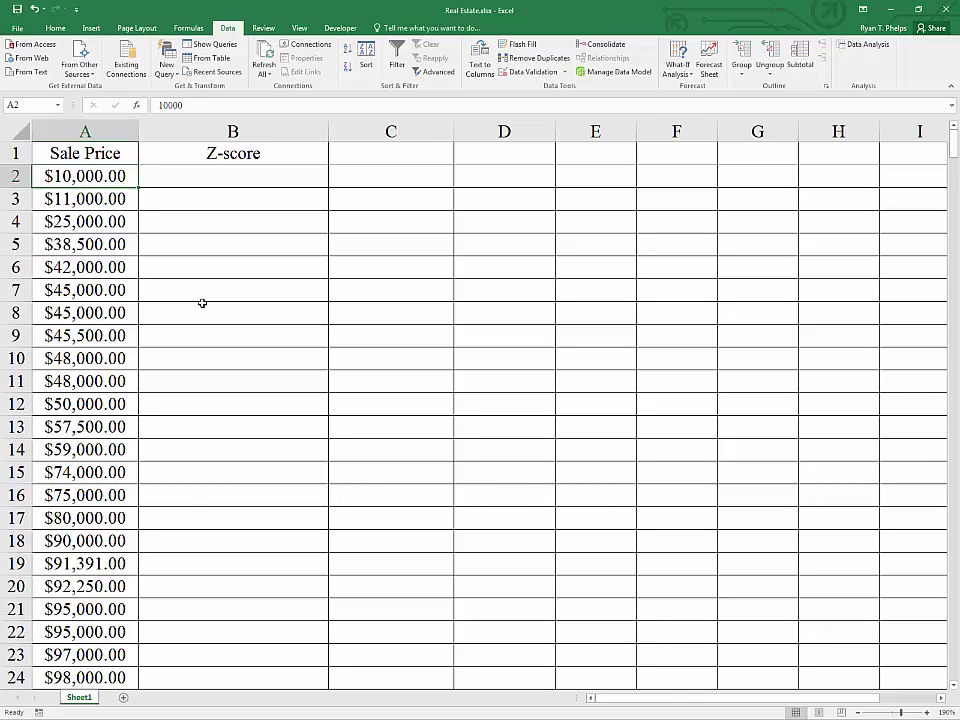
key(Up)
key(Right)
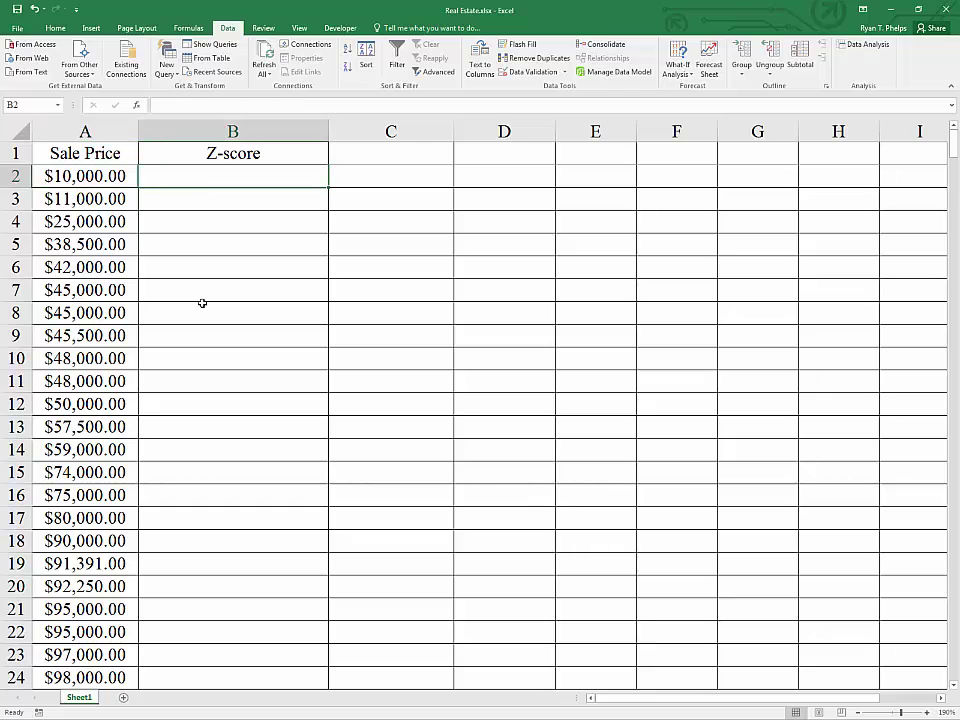
key(Left)
key(Down)
key(Right)
key(Up)
key(Down)
key(Down)
key(Up)
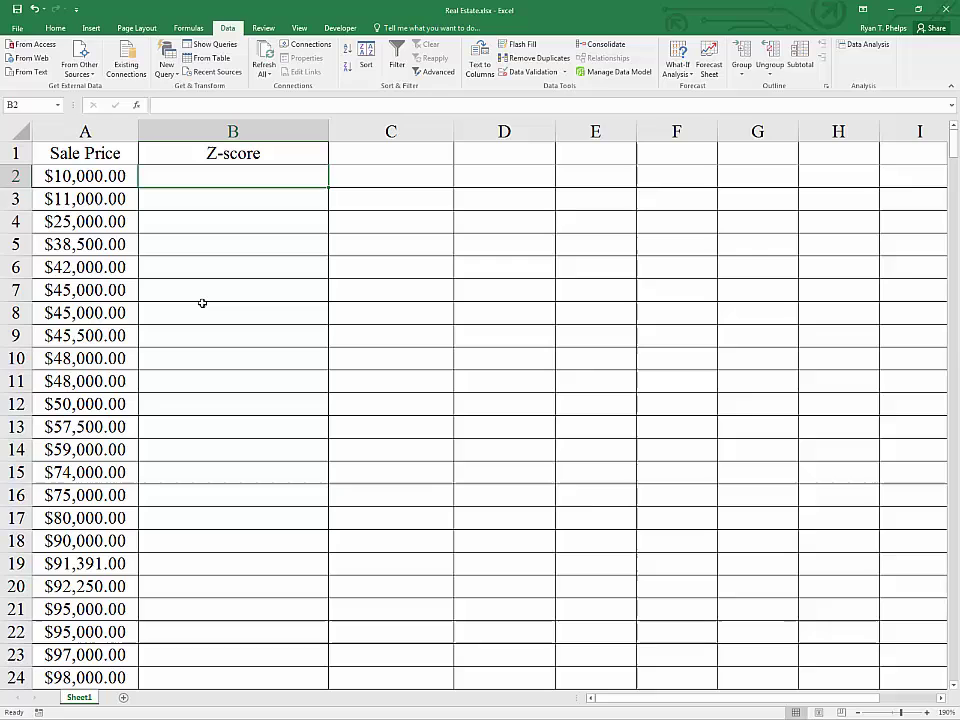
Step: Narrow column C to a thin spacer between the Z-score column and column D
key(Right)
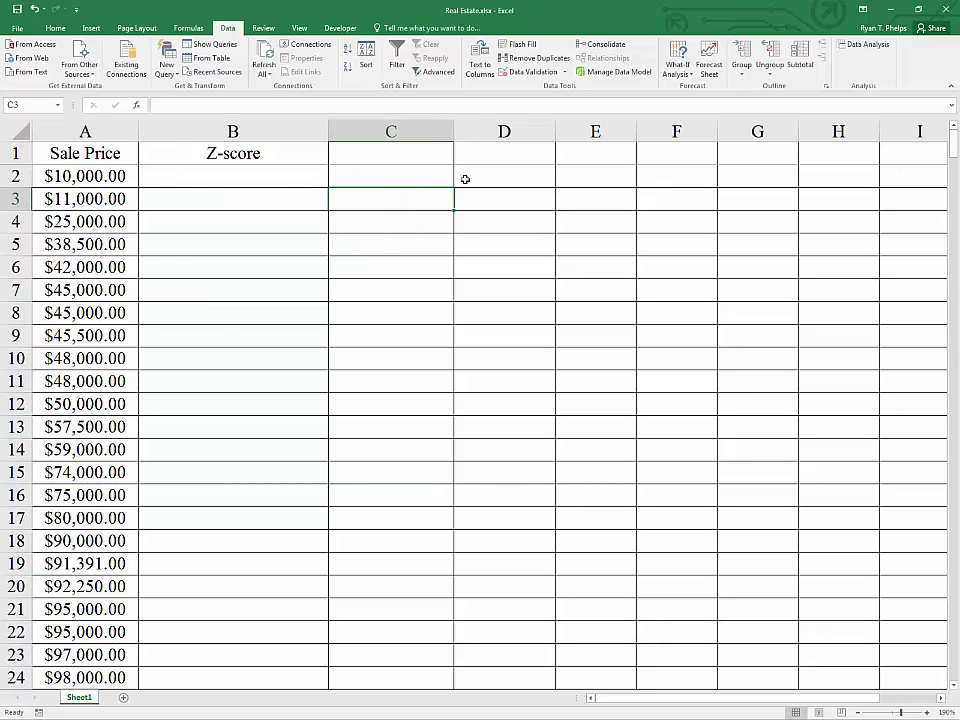
key(Right)
drag(454, 132, 347, 133)
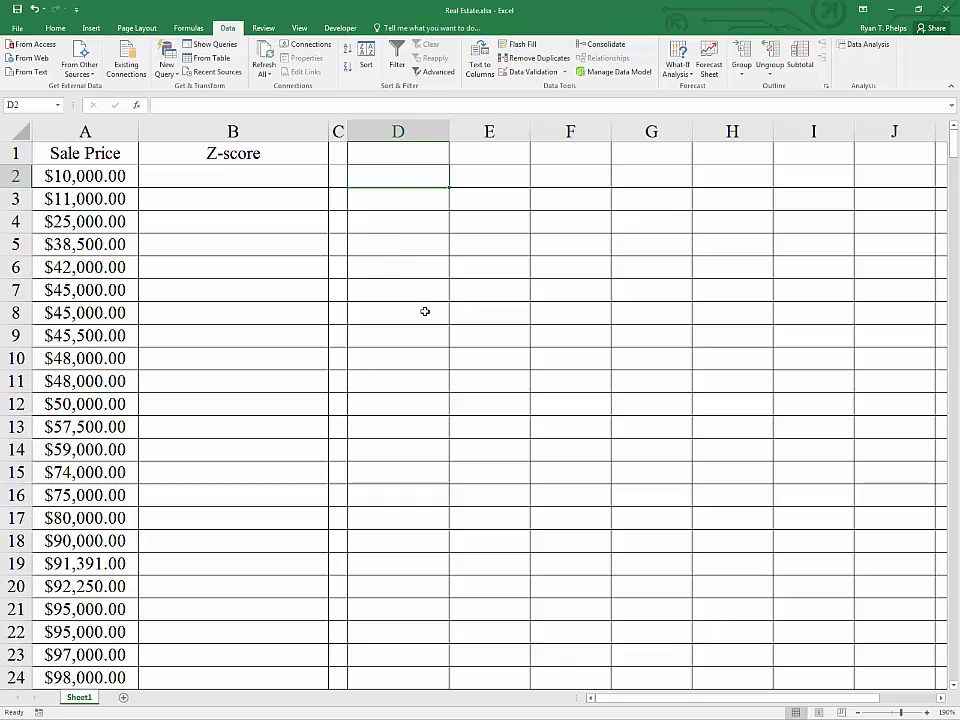
Step: Calculate the mean sale price in D2 with =AVERAGE(A2:A403) and move the formula to E2
text(=)
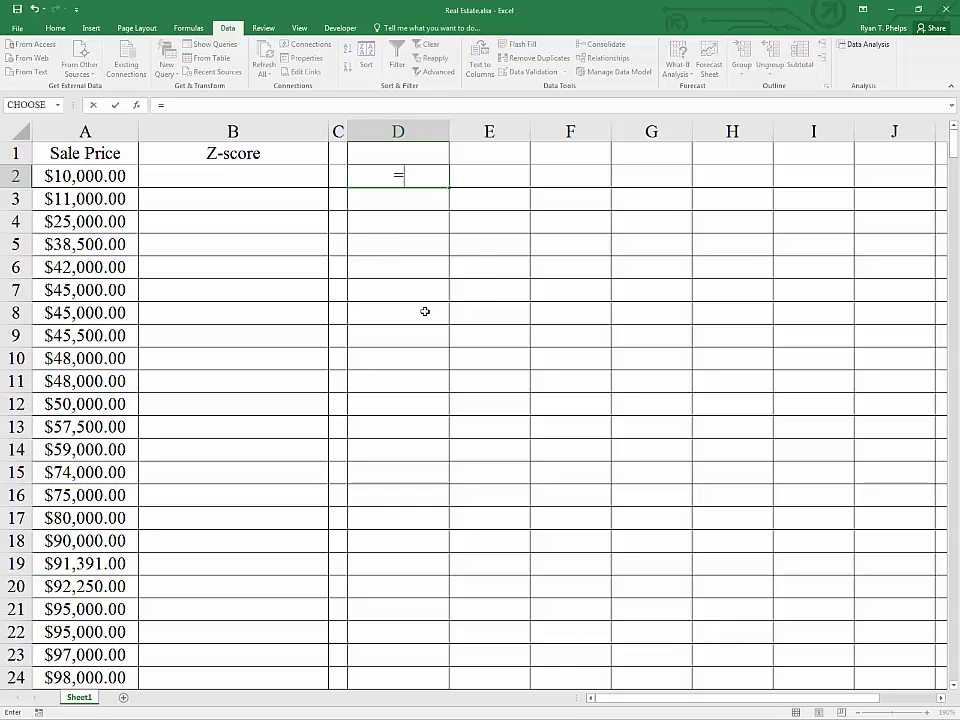
text(av)
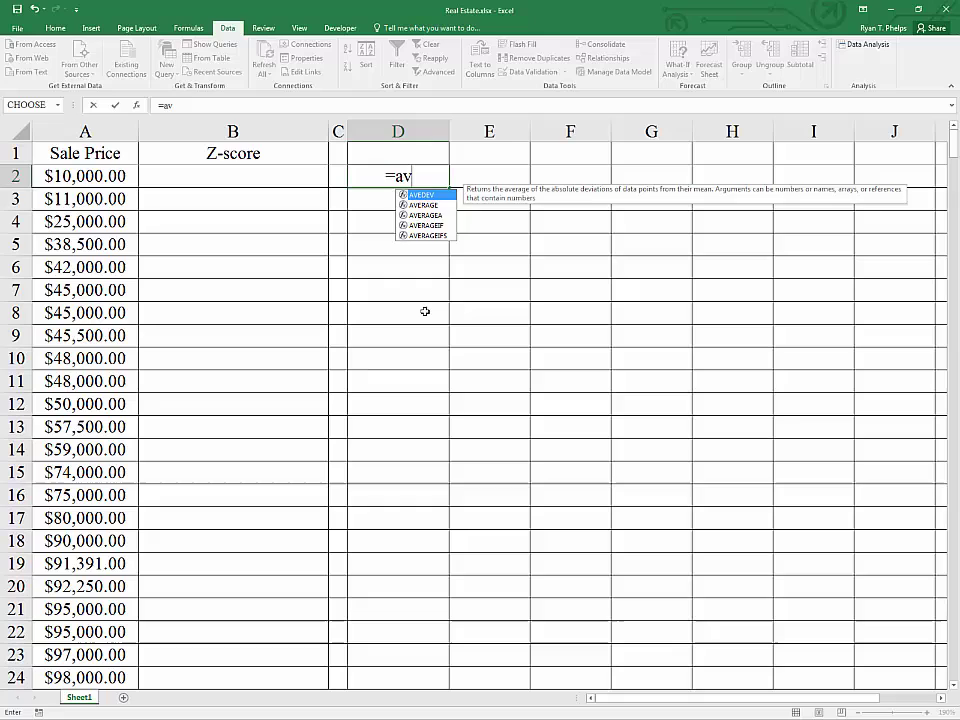
key(Down)
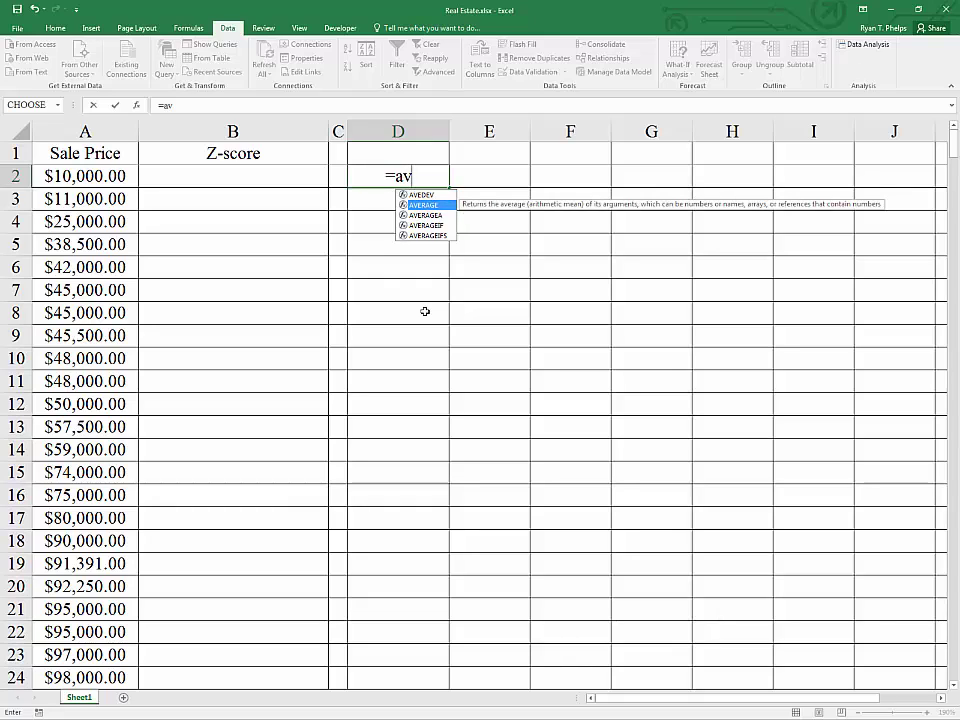
key(Tab)
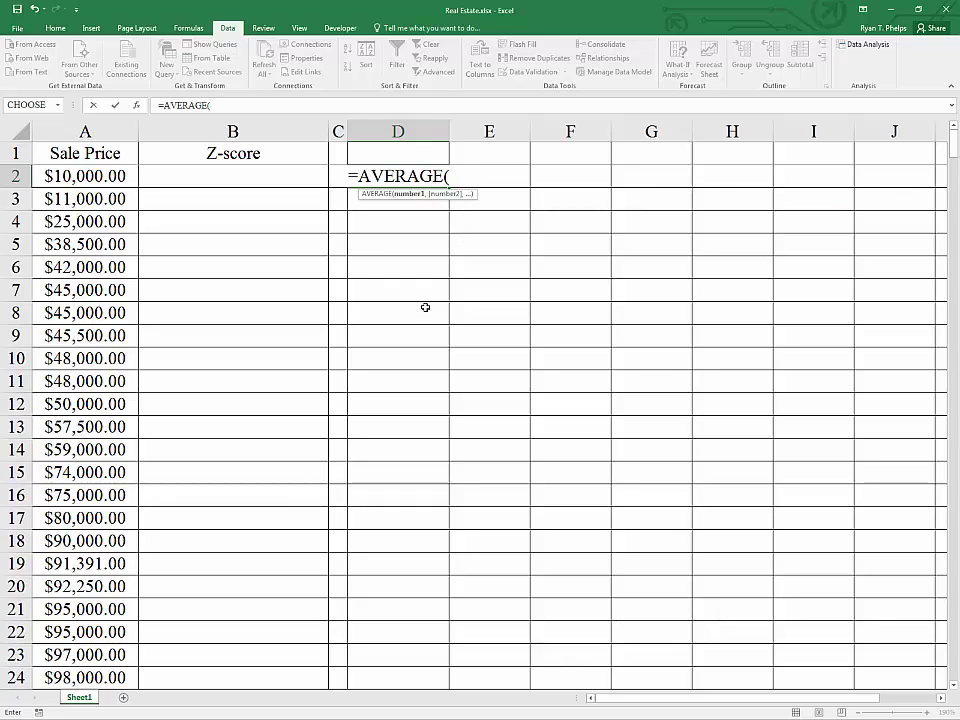
click(72, 152)
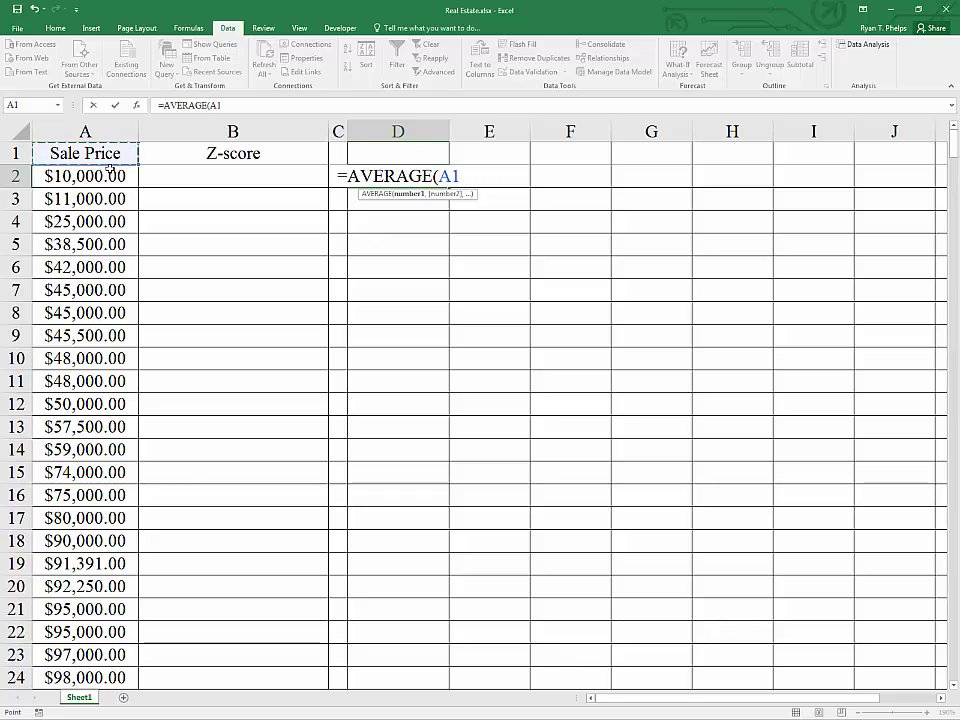
click(110, 172)
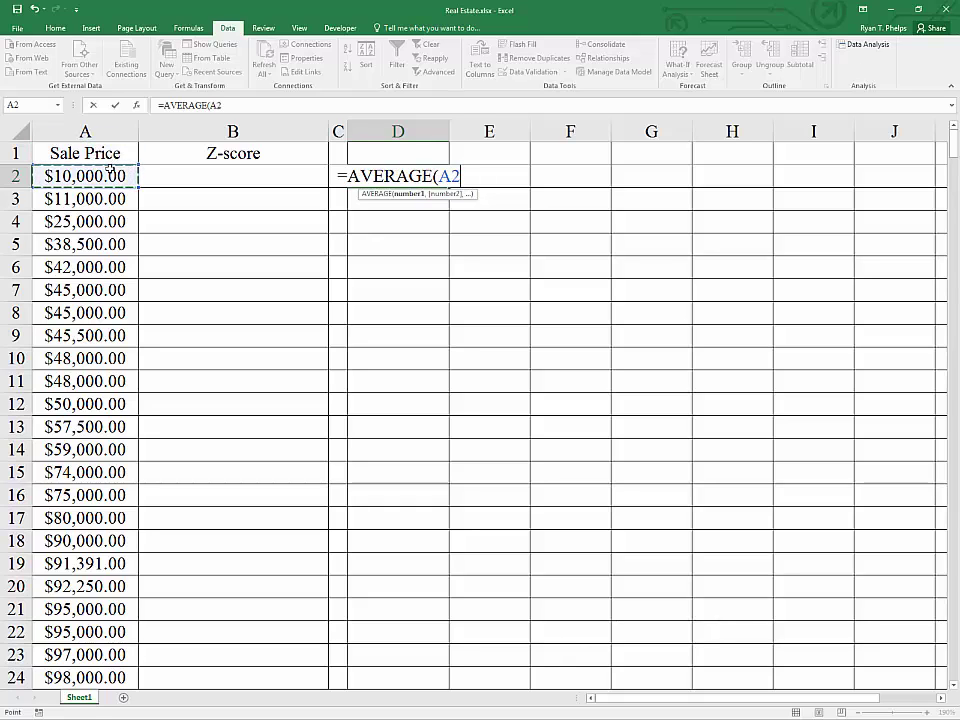
click(110, 172)
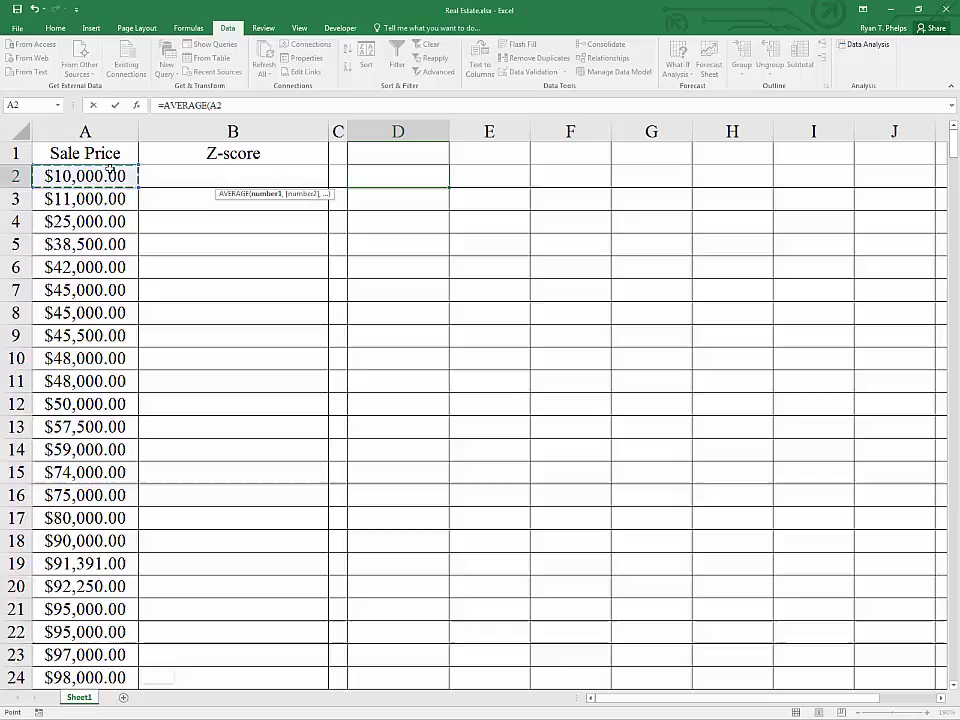
key(ctrl+shift+Down)
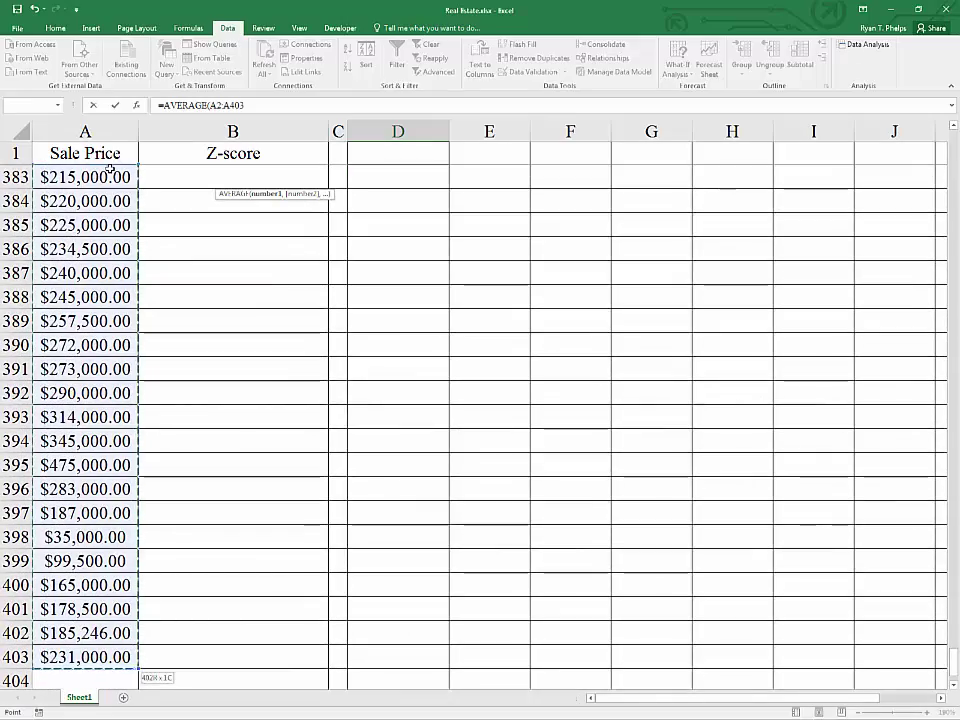
key(Return)
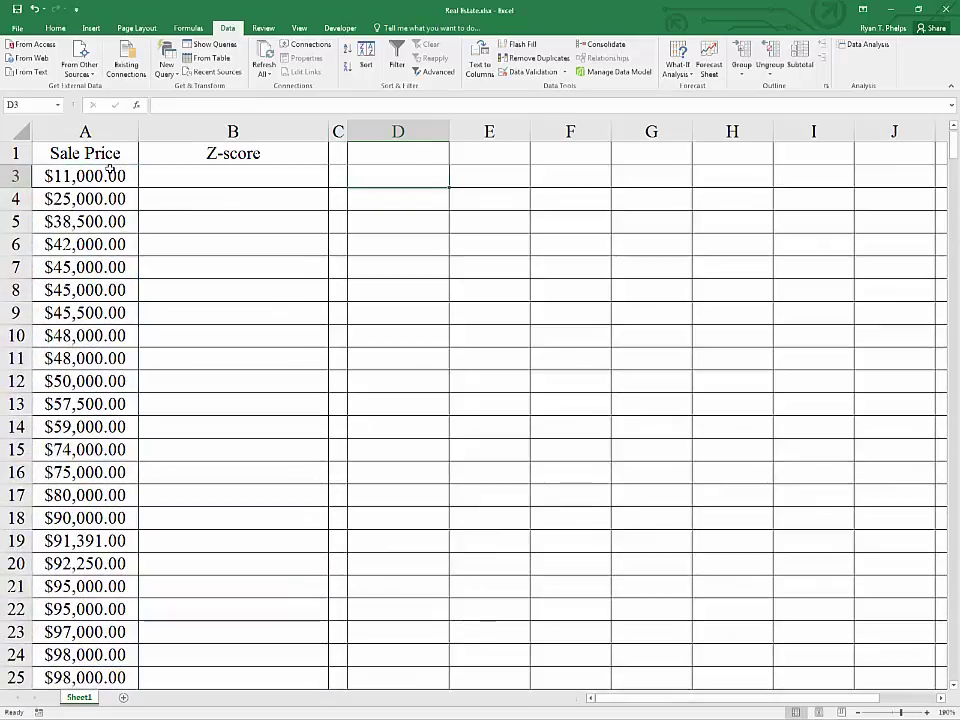
key(Up)
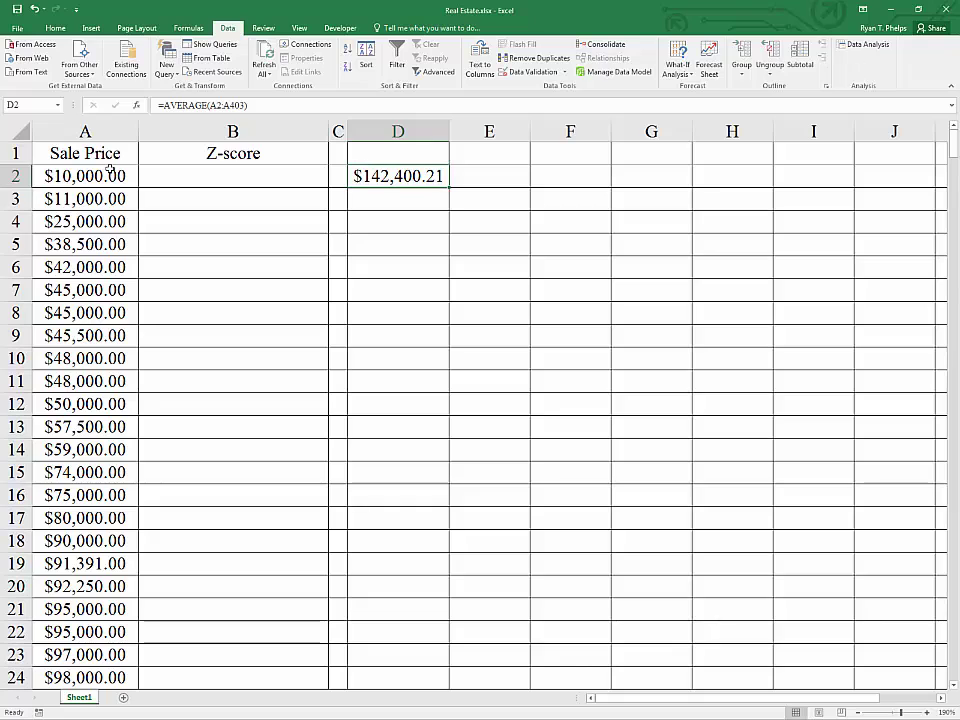
drag(456, 178, 456, 175)
Step: Label cell D2 as Average and fit column E's width to its contents
click(433, 178)
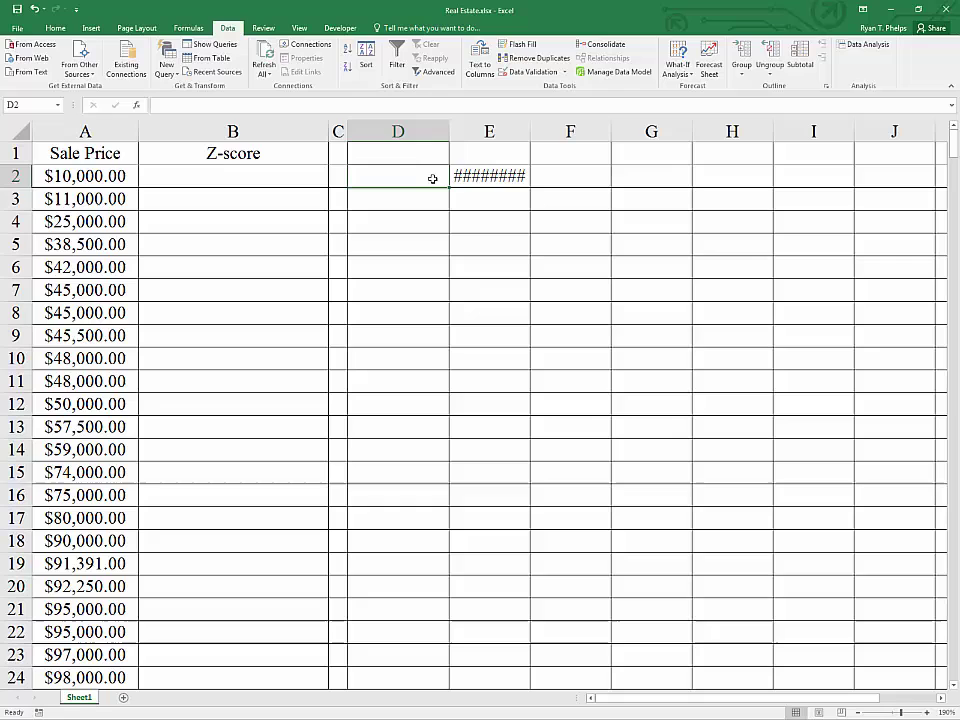
text(Average)
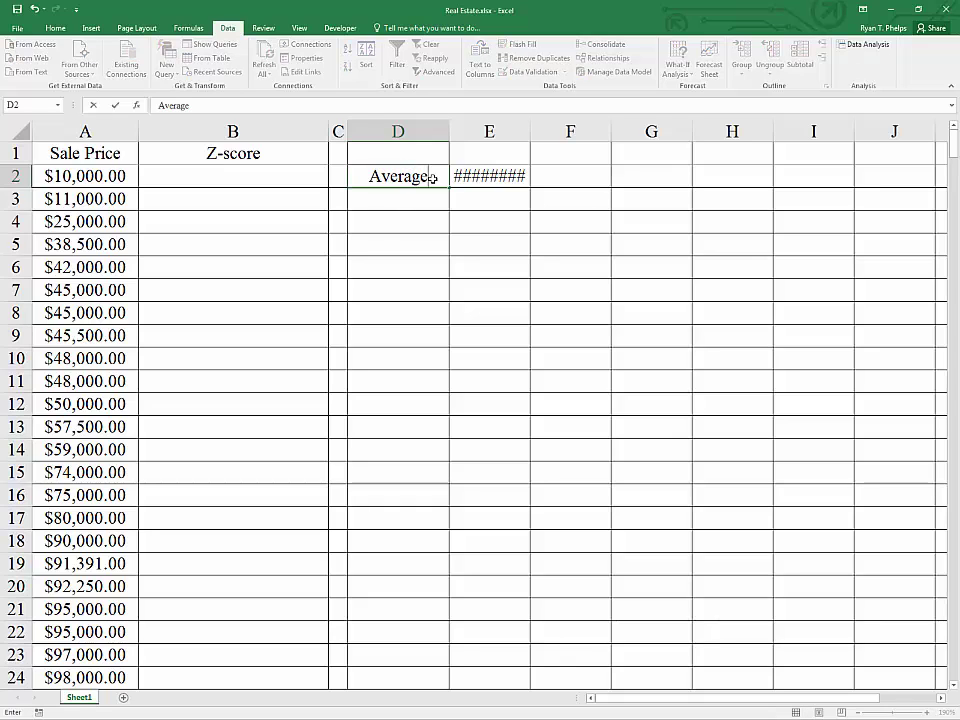
key(Tab)
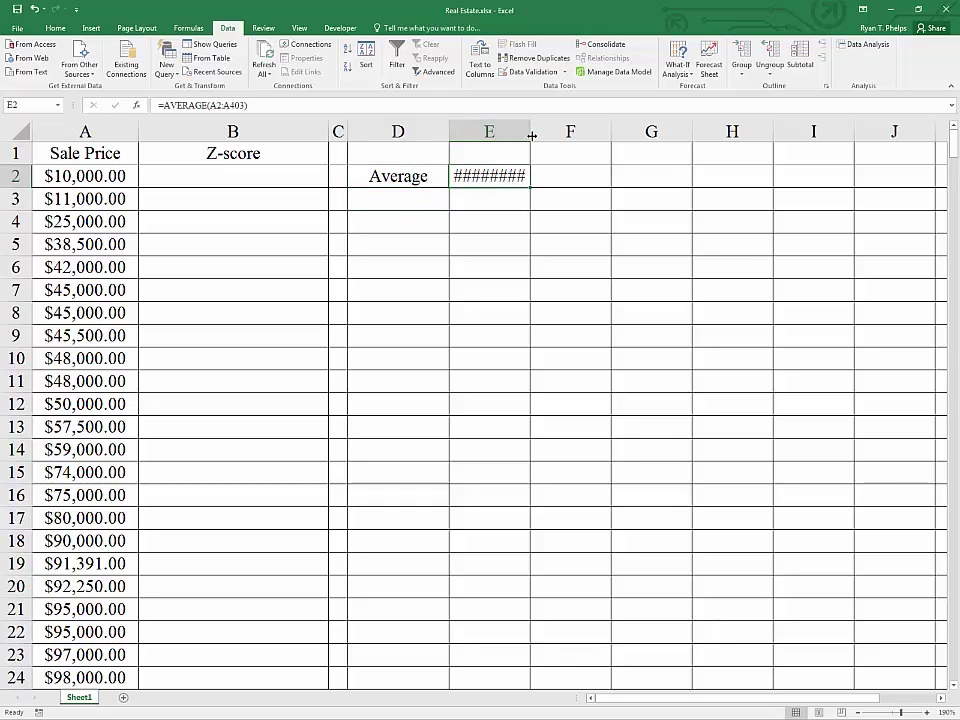
double_click(531, 131)
Step: Enter the label Std. Dev. in cell D3, below Average
click(392, 198)
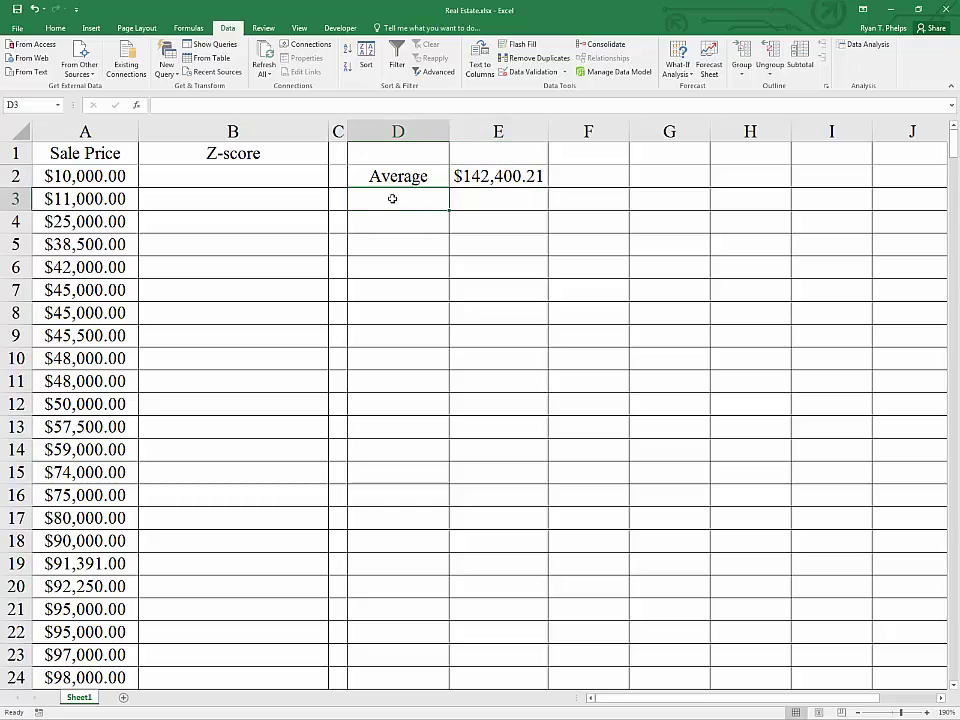
text(Std. S)
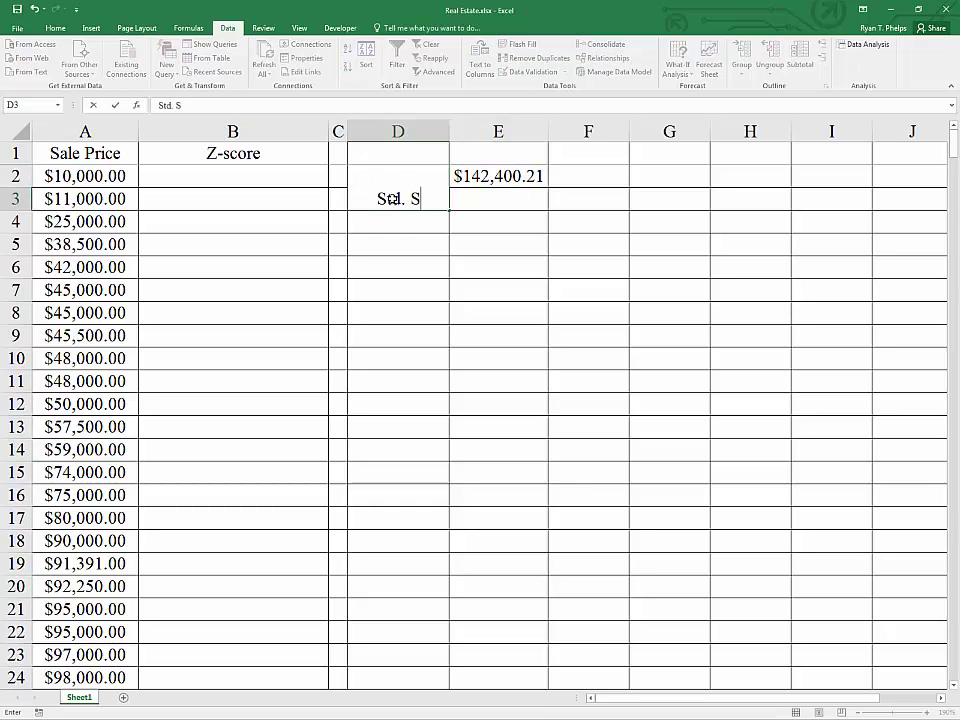
key(BackSpace)
text(Dev.)
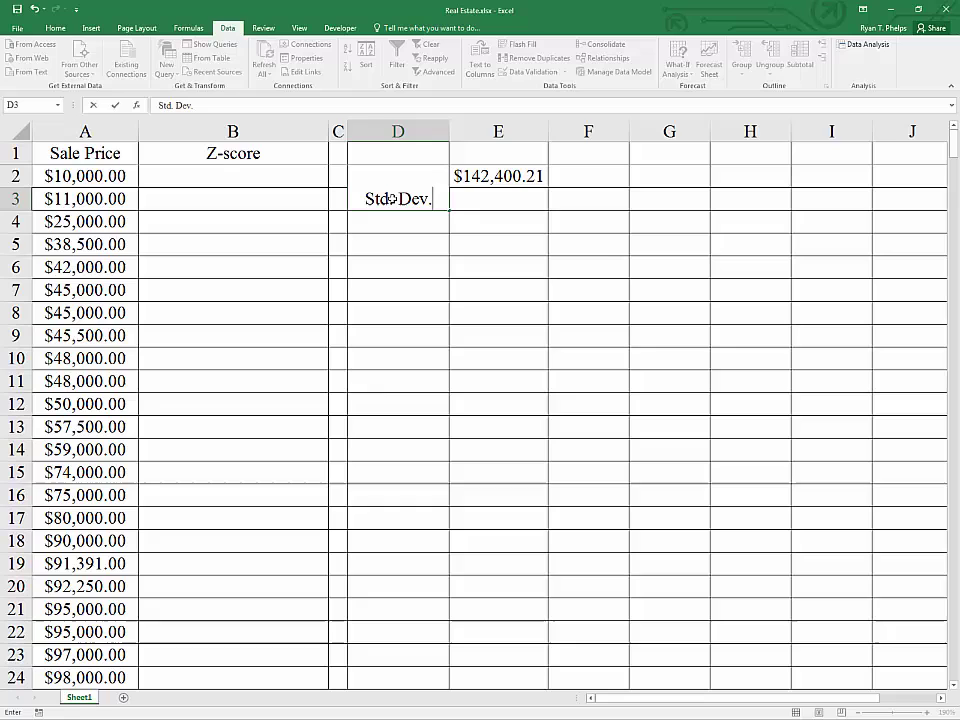
key(Tab)
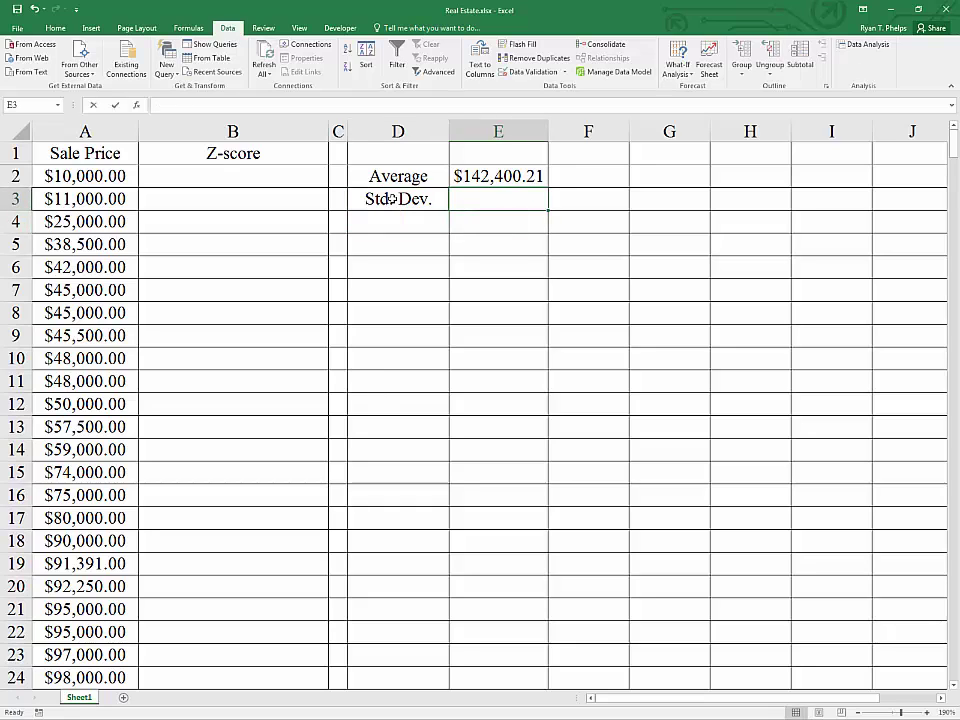
Step: Calculate the sample standard deviation of the sale prices in E3 with =STDEV.S(A2:A403)
text(=st)
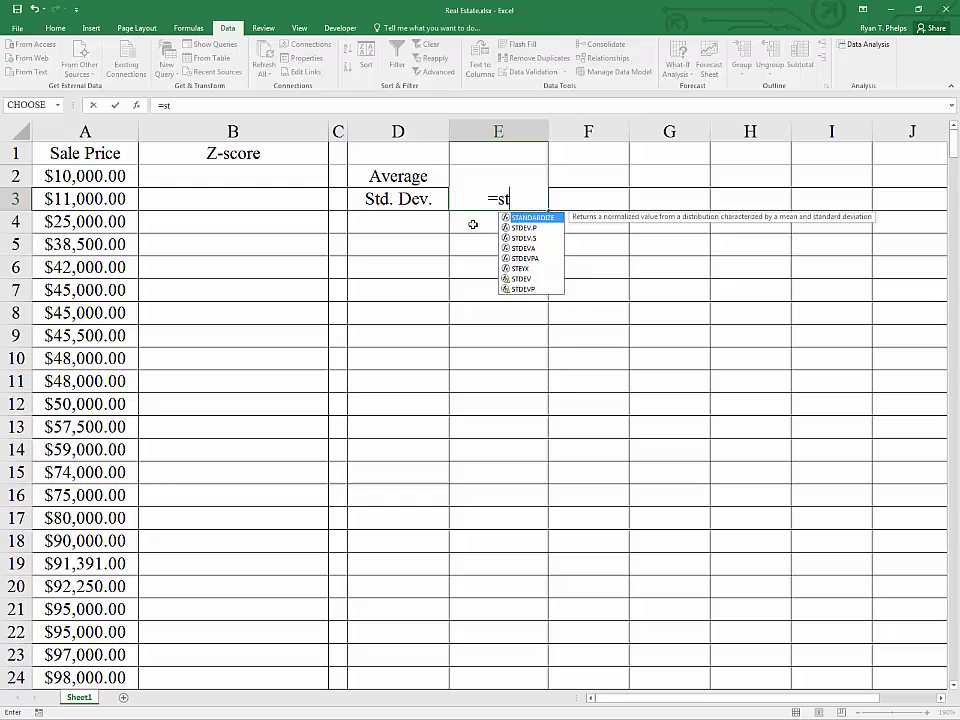
click(536, 229)
click(530, 240)
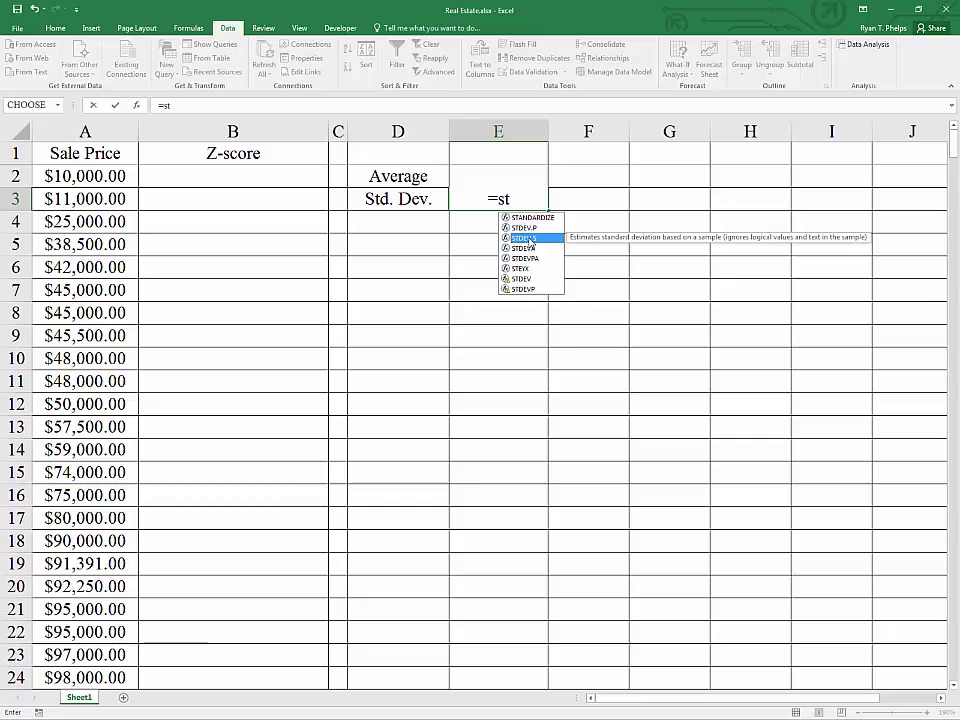
double_click(530, 240)
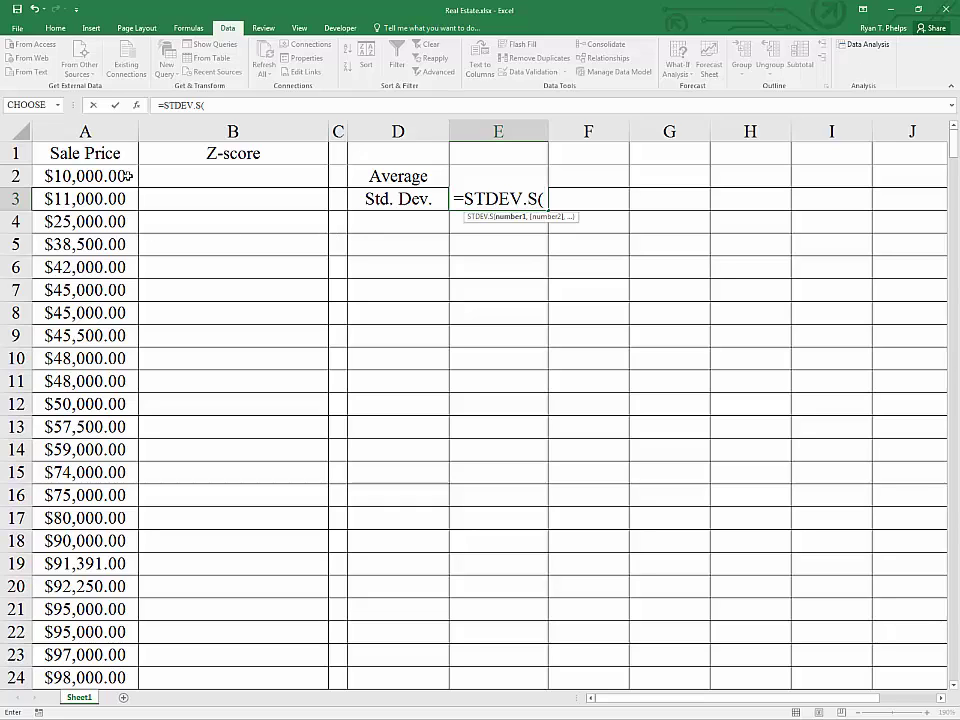
click(103, 152)
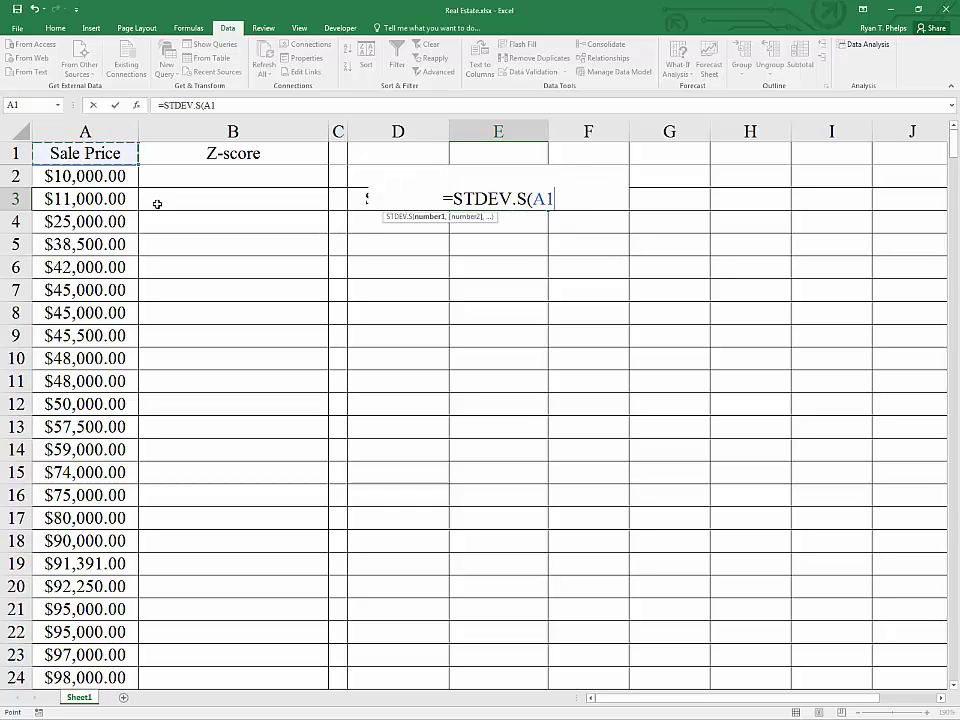
key(Down)
key(ctrl+shift+Down)
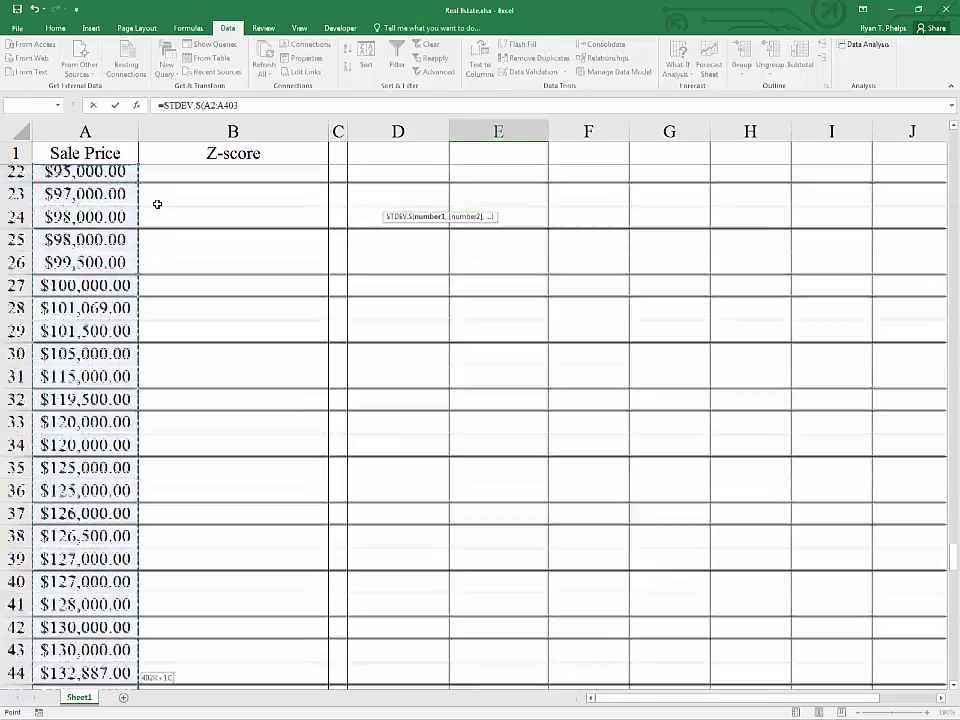
text())
key(ctrl+Return)
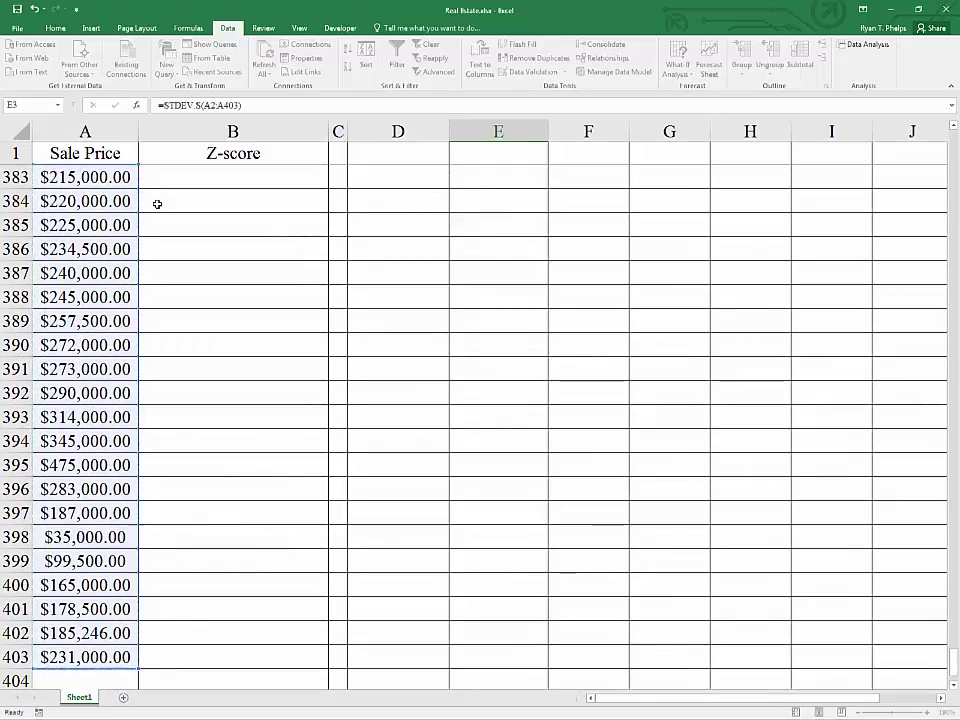
Step: Format the standard deviation in E3 with two decimal places and a comma thousands separator
key(ctrl+BackSpace)
key(Up)
key(Up)
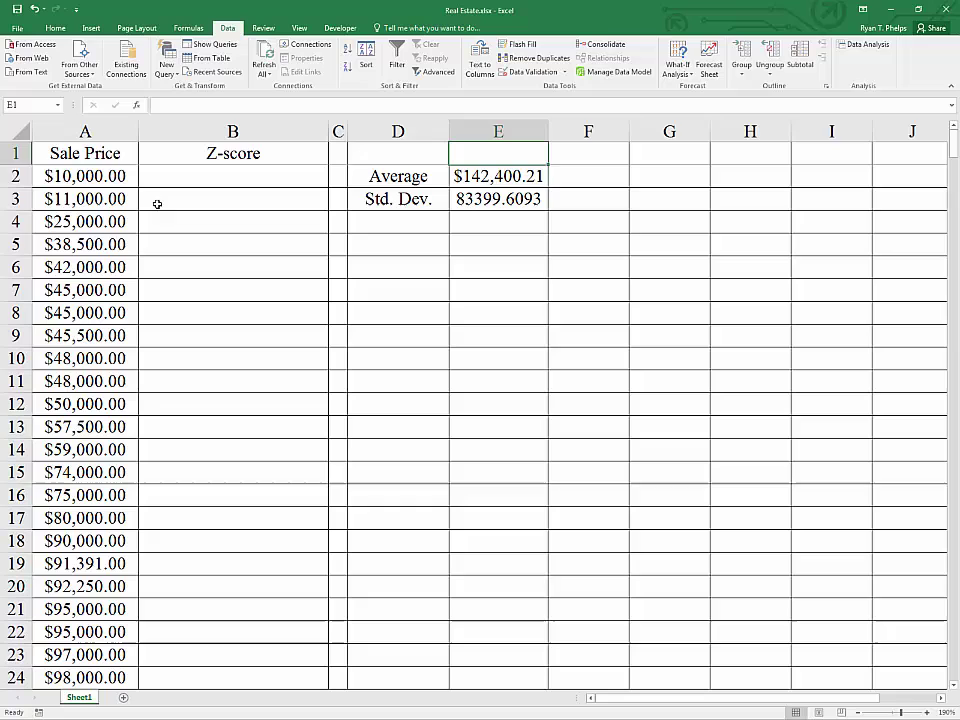
key(Down)
key(Down)
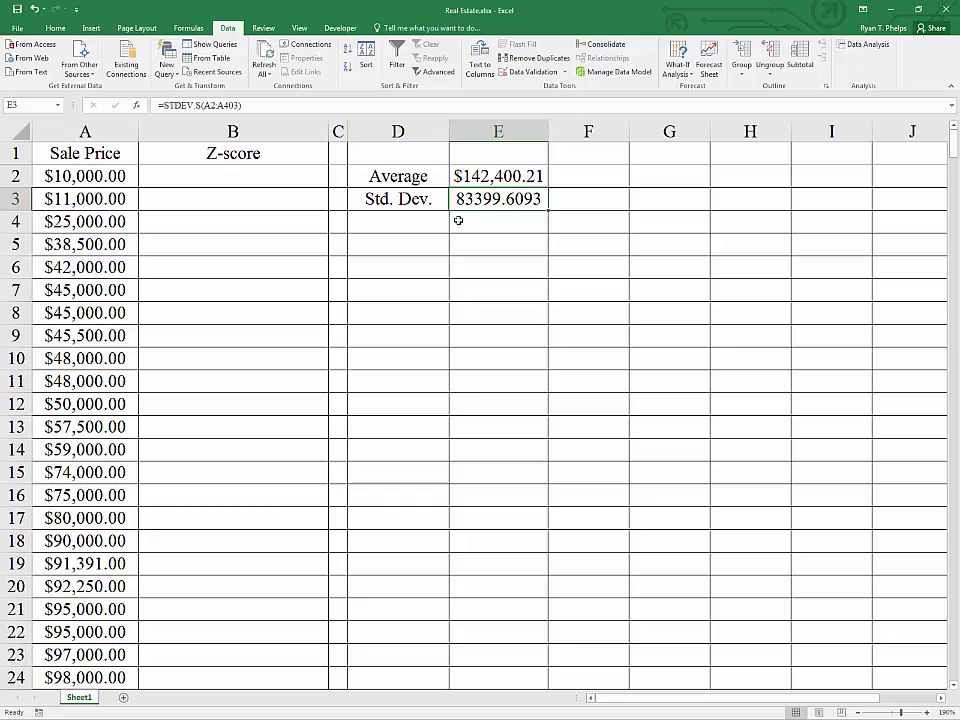
click(55, 28)
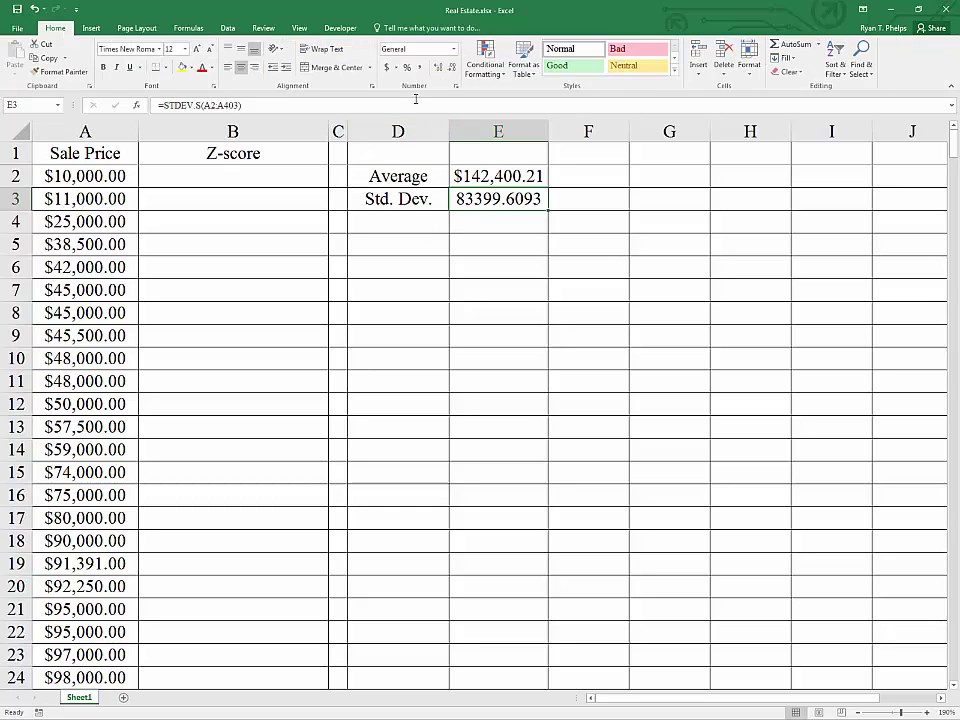
click(453, 67)
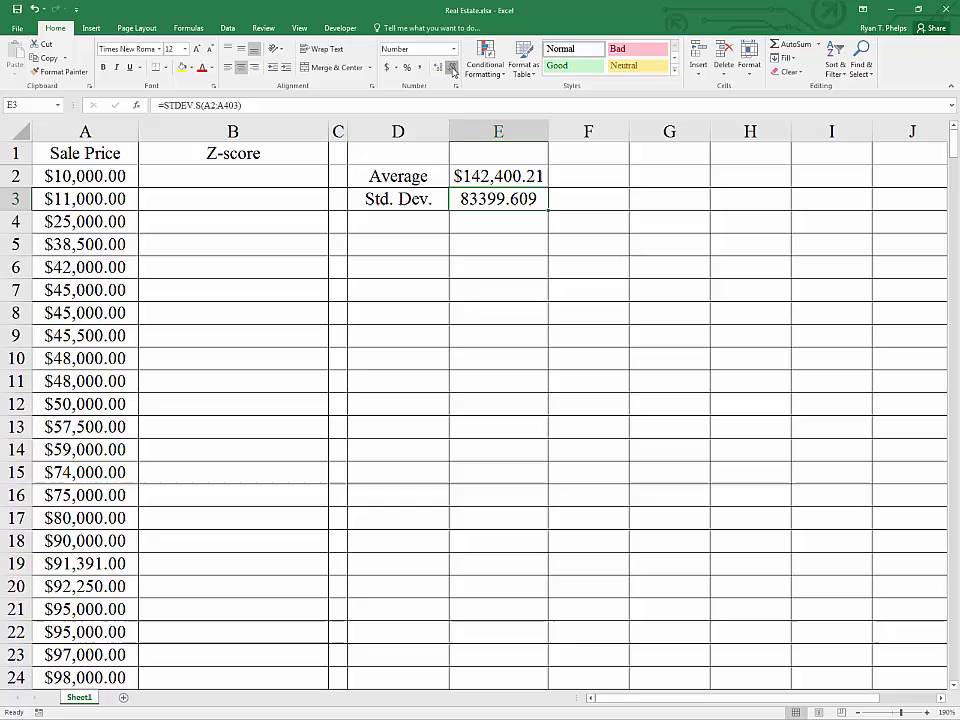
click(453, 67)
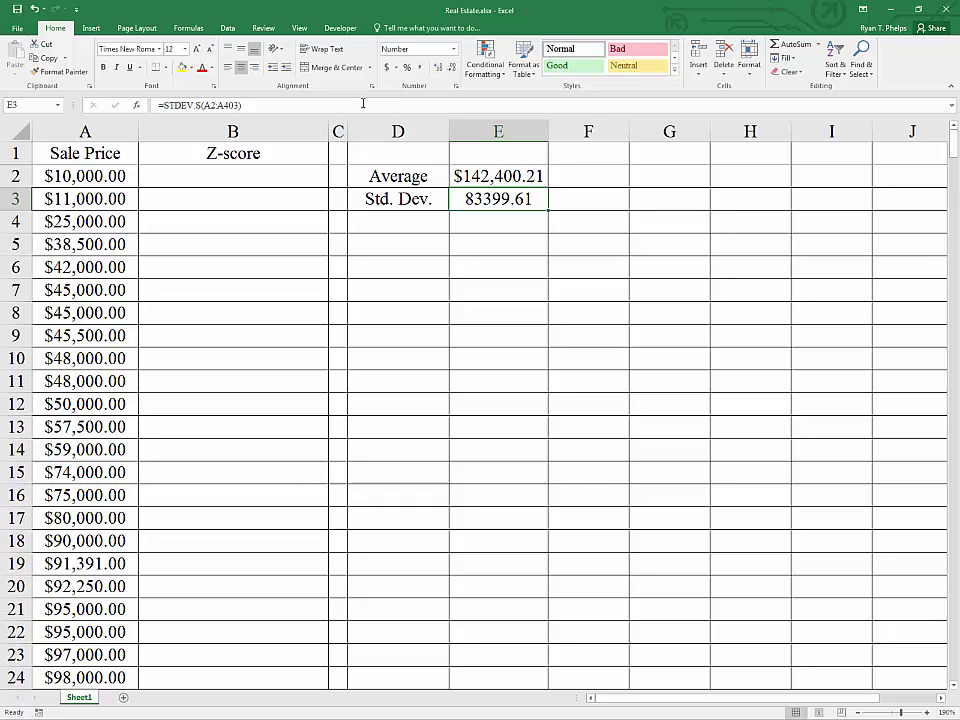
click(420, 67)
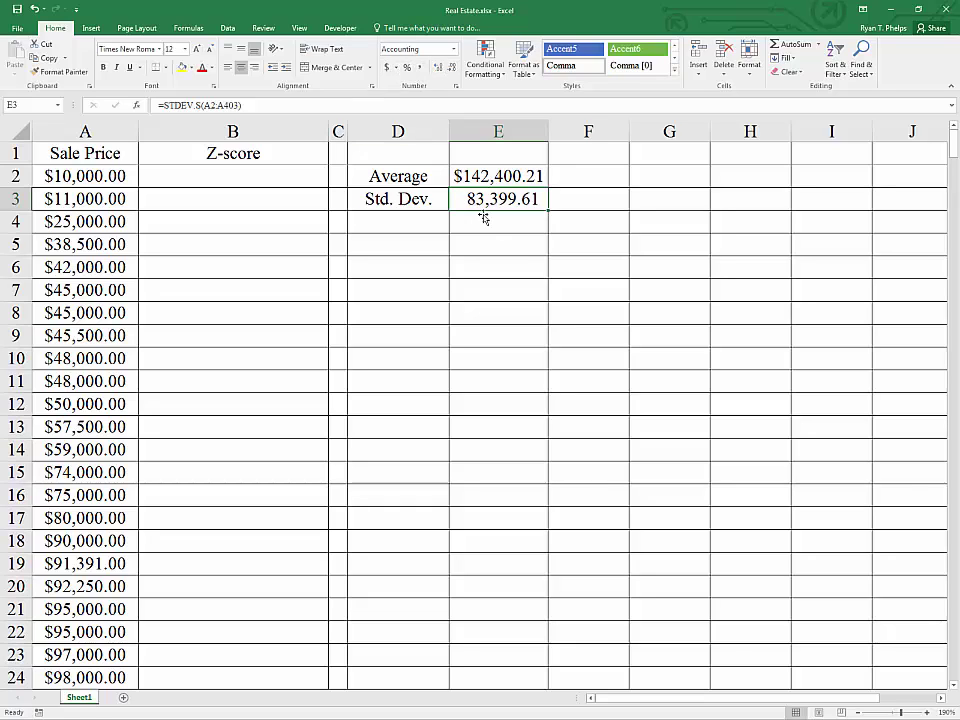
Step: Build the z-score formula =(A2-E2)/E3 in B2 for the first sale price
click(471, 224)
click(405, 212)
click(405, 207)
click(268, 181)
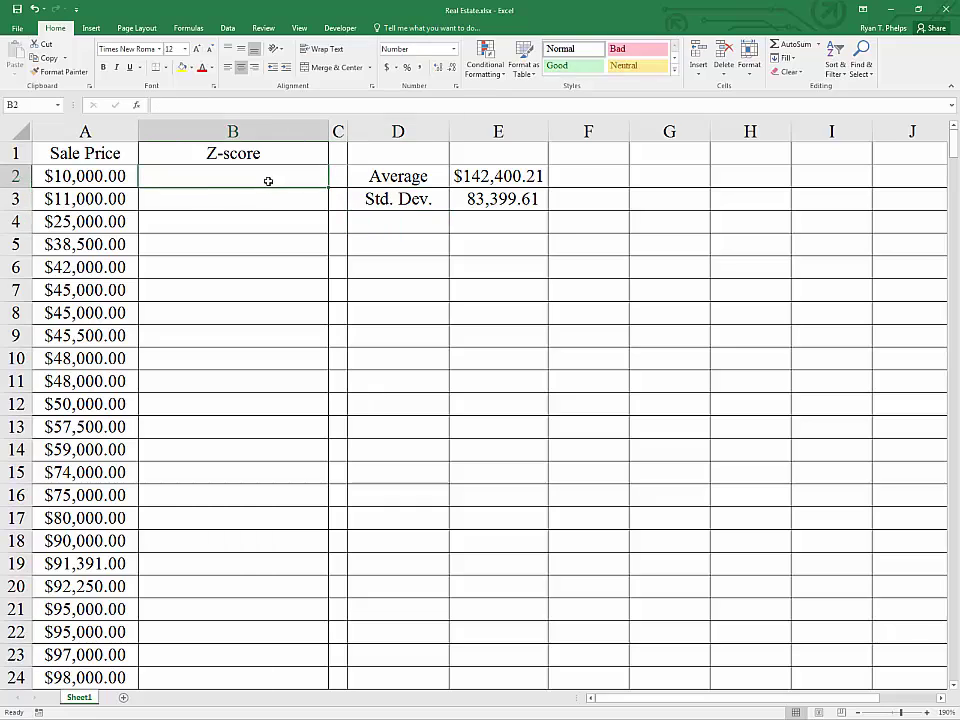
key(Left)
key(Right)
text(=)
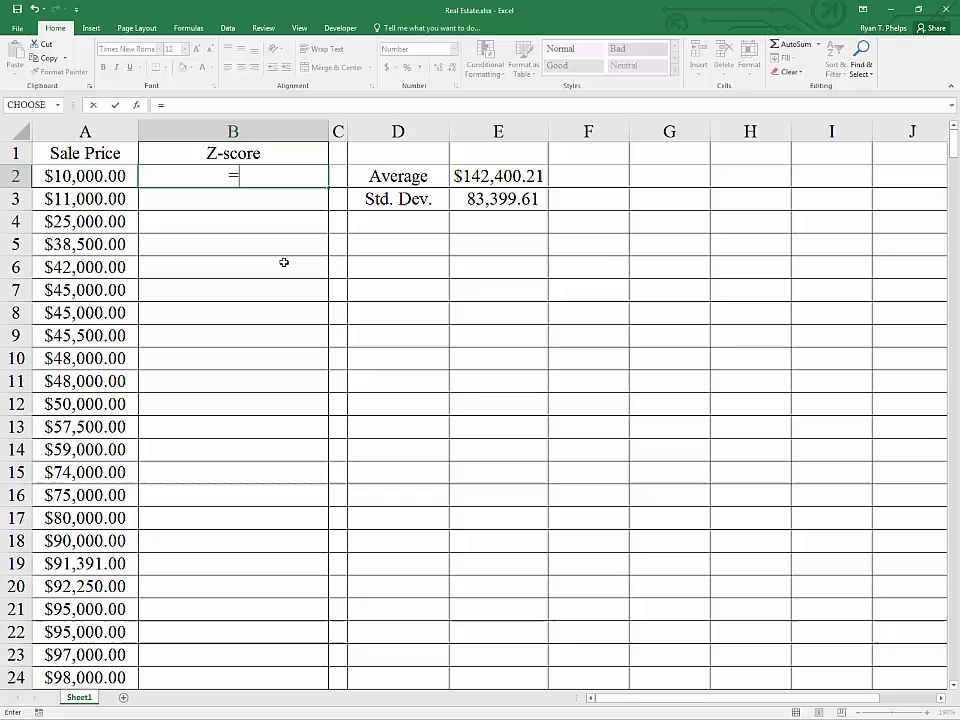
text(()
key(Left)
text(-)
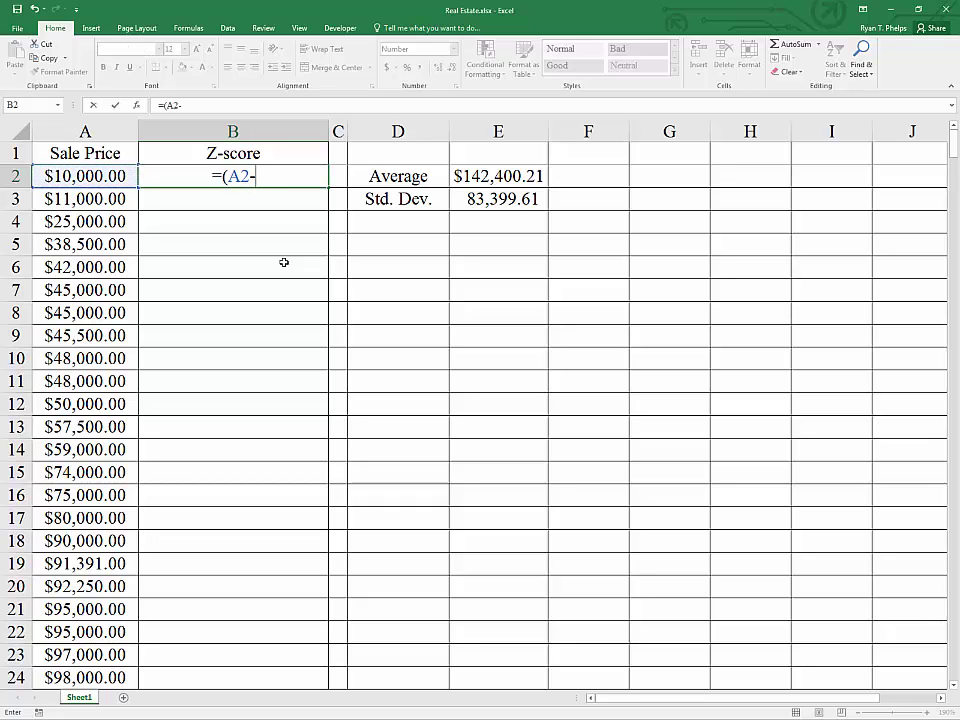
click(477, 177)
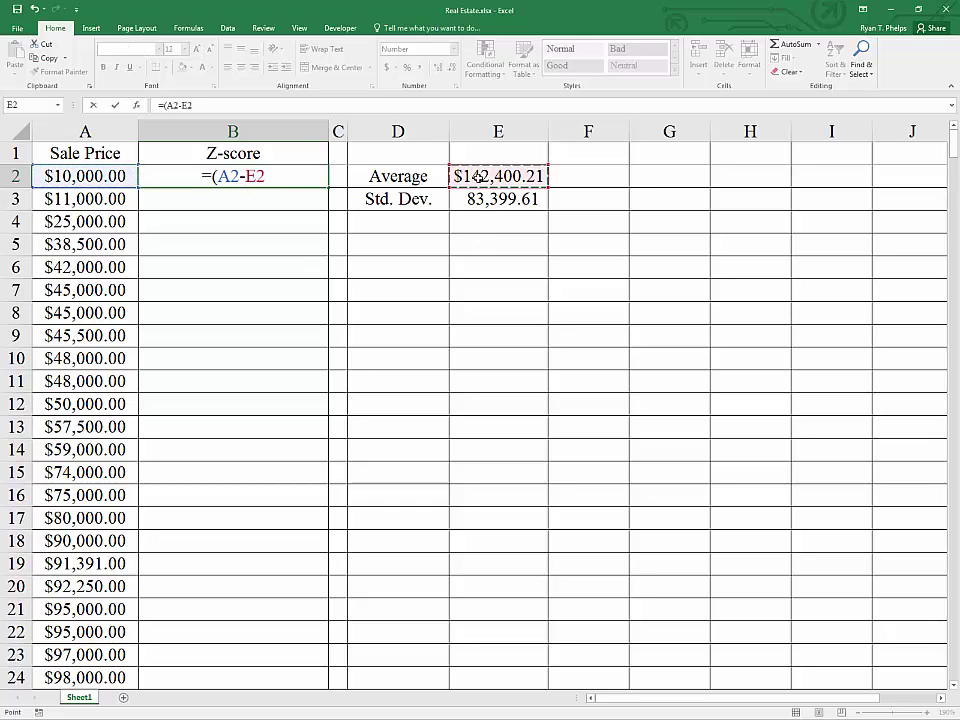
text()/)
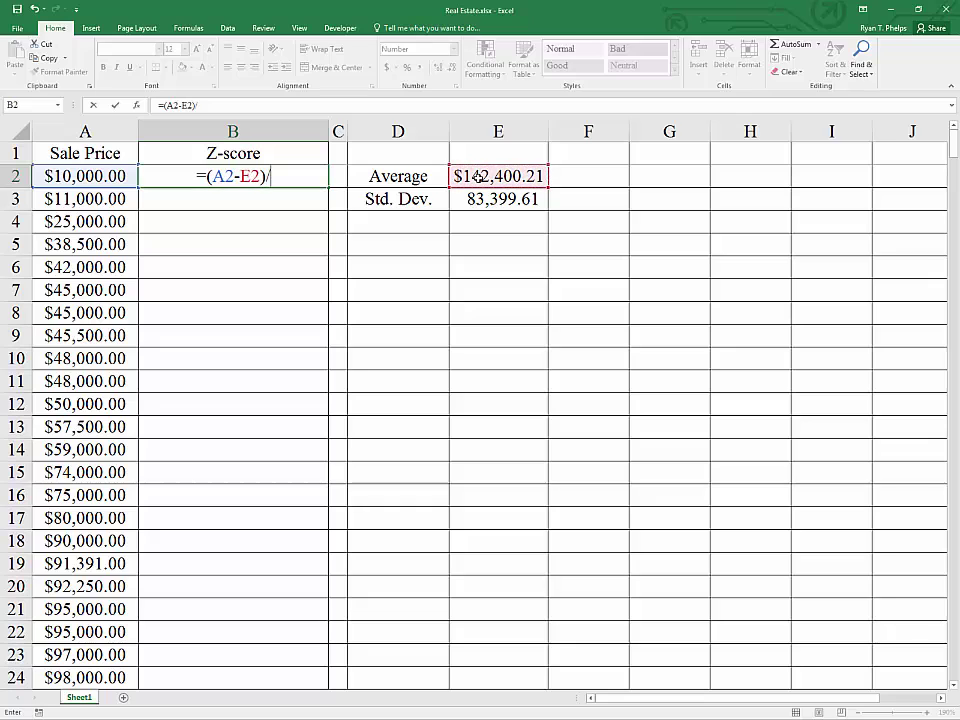
click(480, 200)
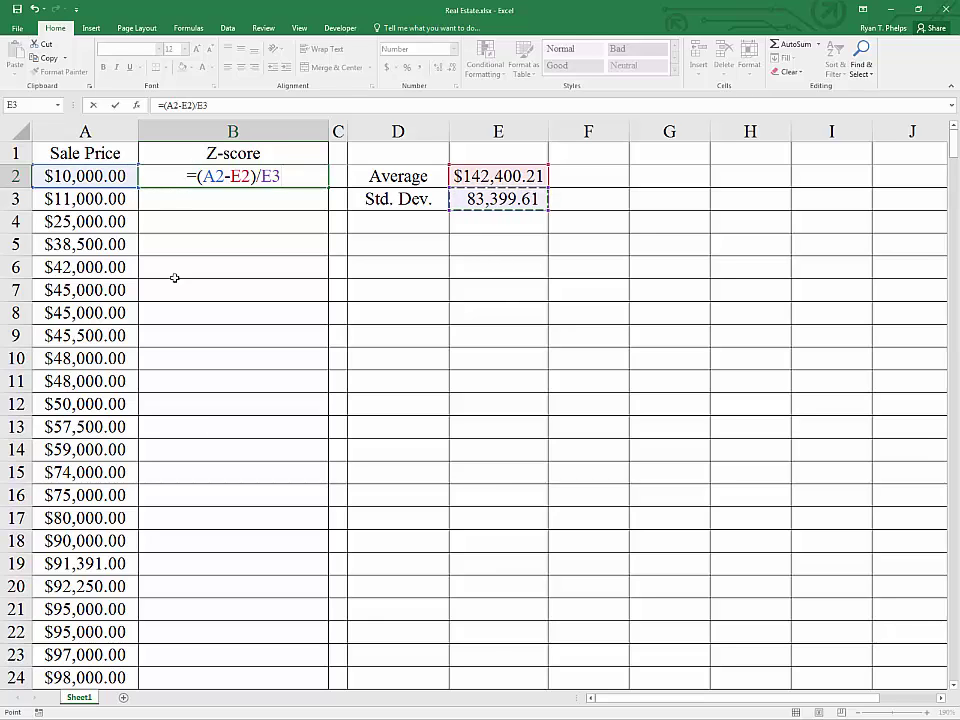
Step: Make the average and standard deviation references absolute in B2's formula, giving =(A2-$E$2)/$E$3
click(231, 176)
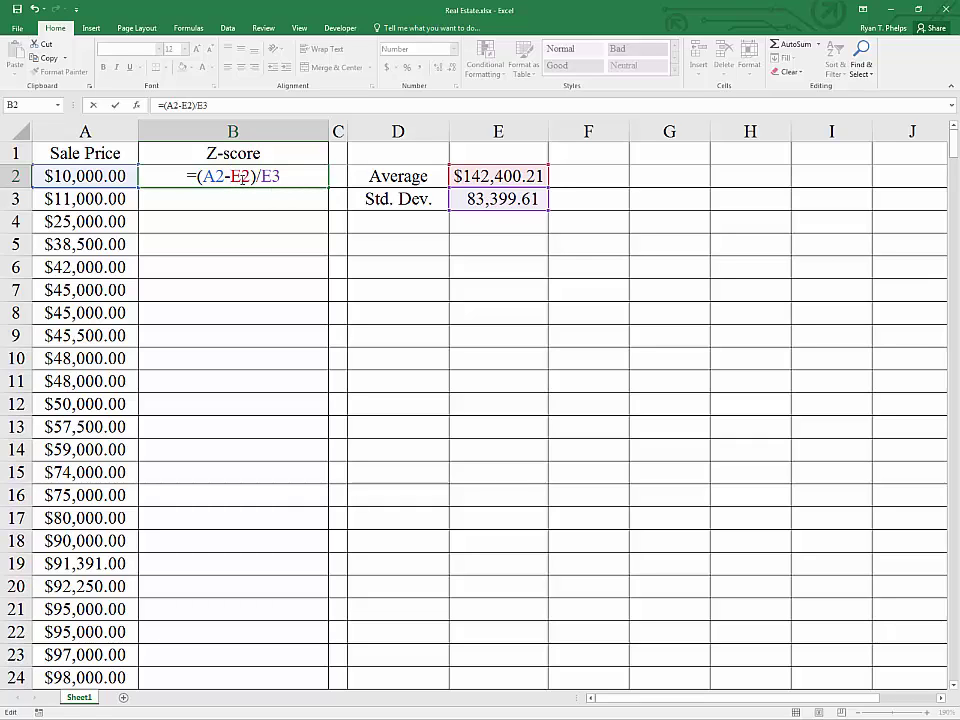
key(F4)
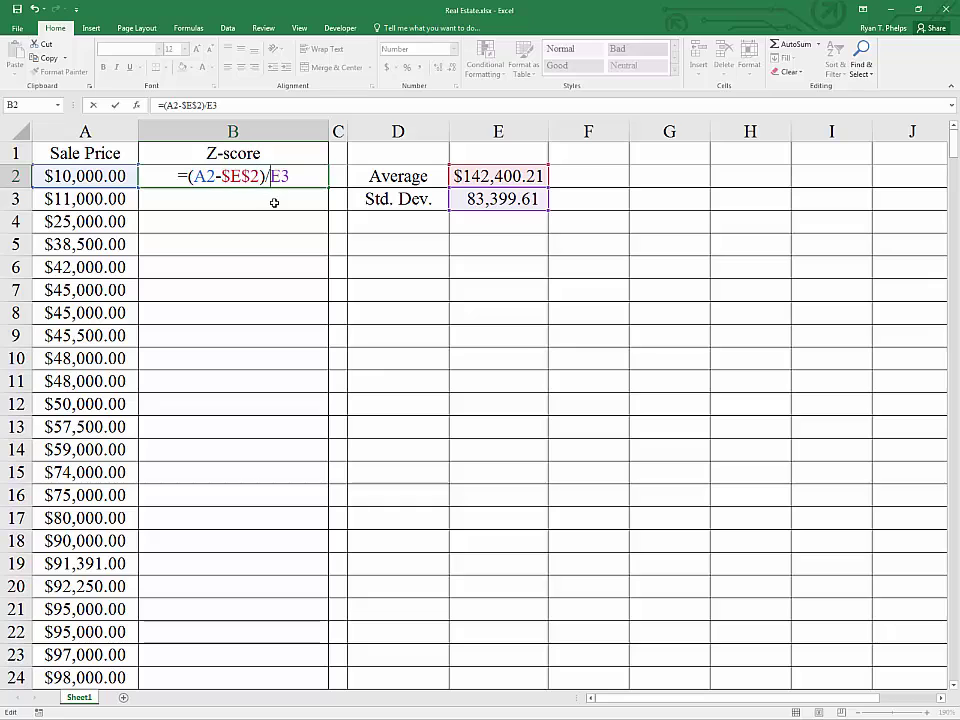
key(F4)
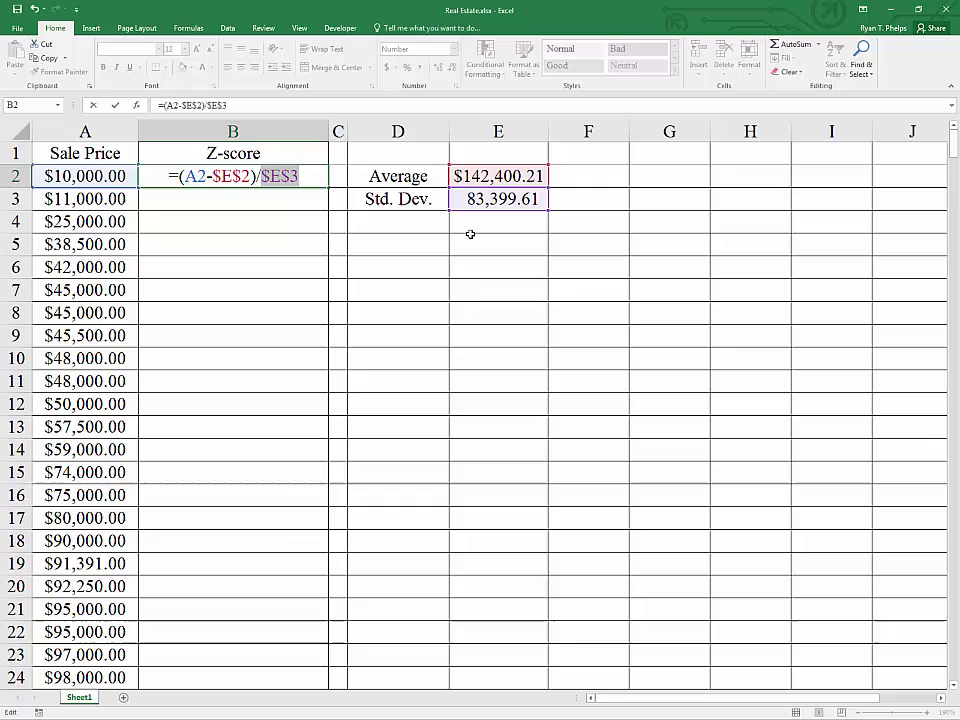
key(Return)
Step: Fill the z-score formula from B2 down through B403 and check the end of the column
click(318, 180)
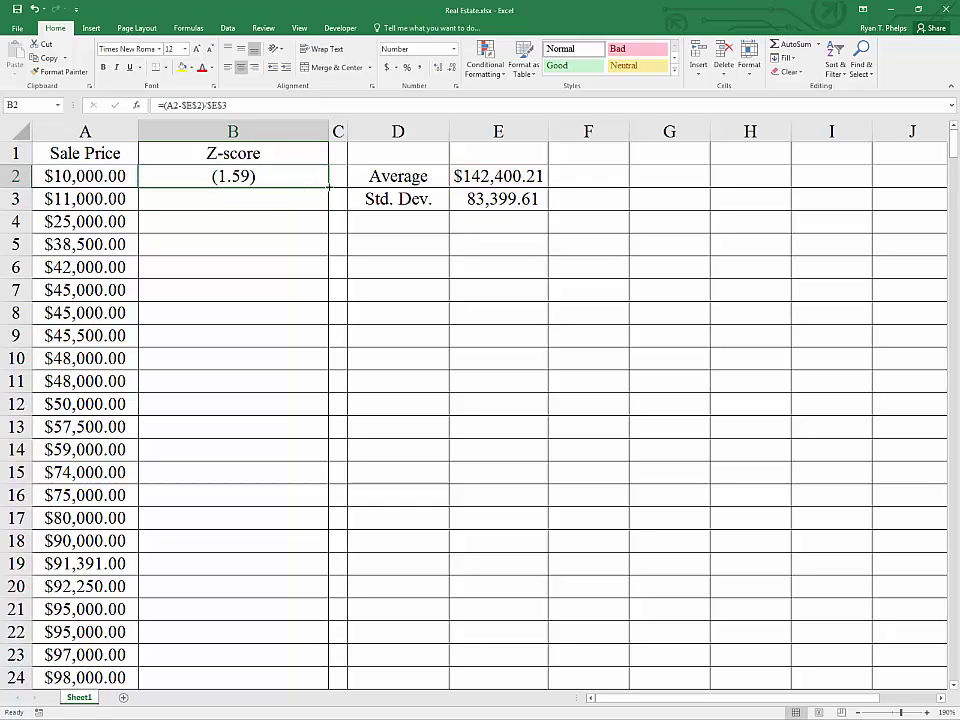
double_click(329, 188)
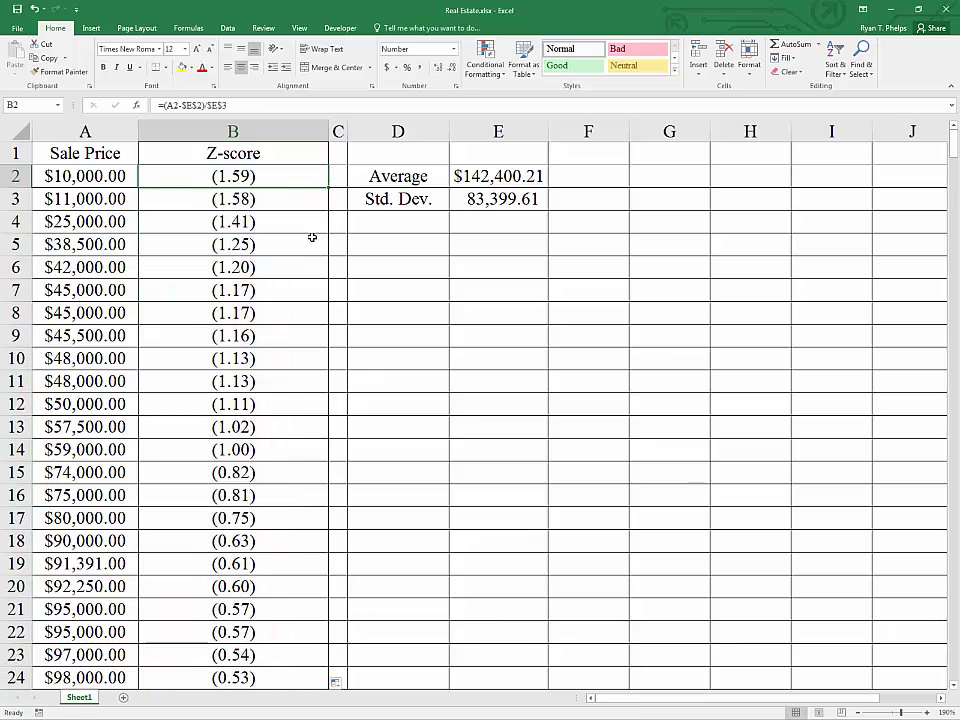
scroll(312, 237, down, 8)
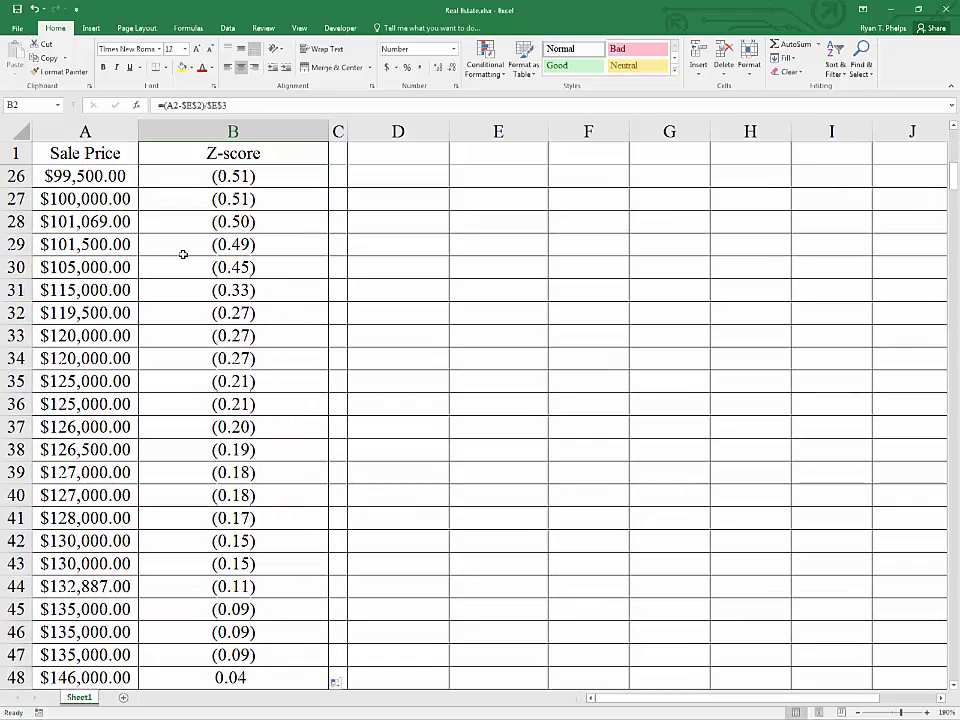
click(187, 247)
key(ctrl+Down)
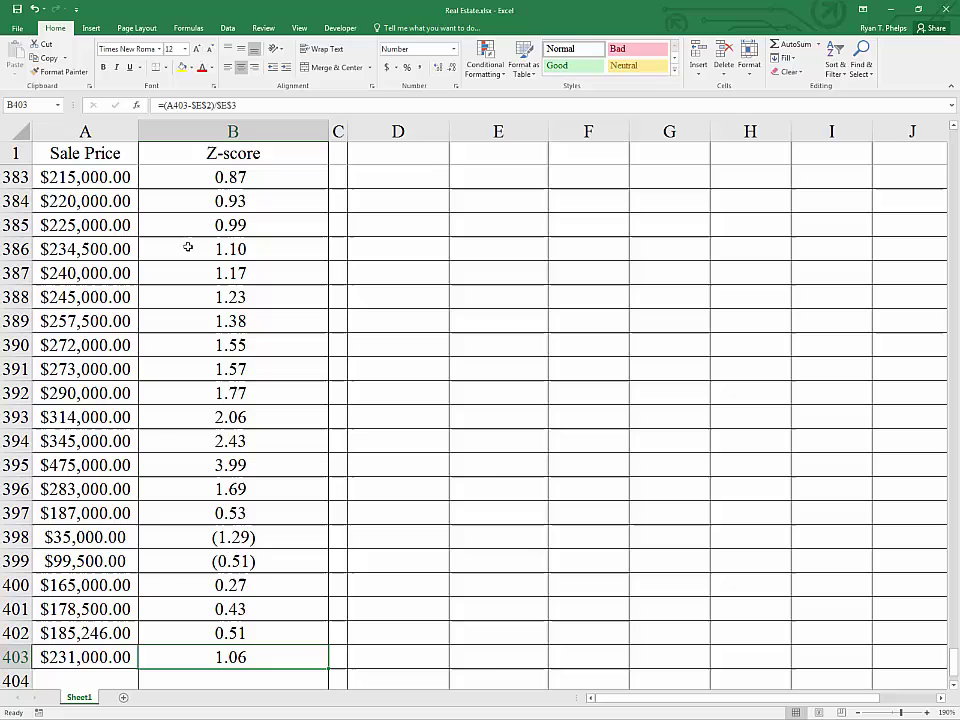
key(ctrl+Up)
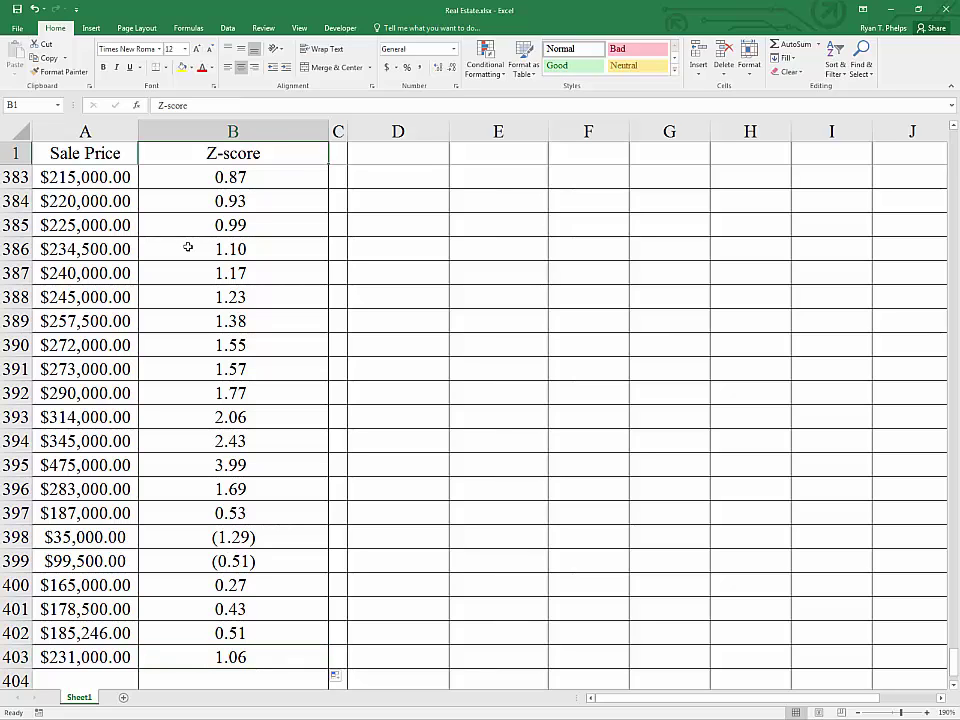
key(ctrl+Home)
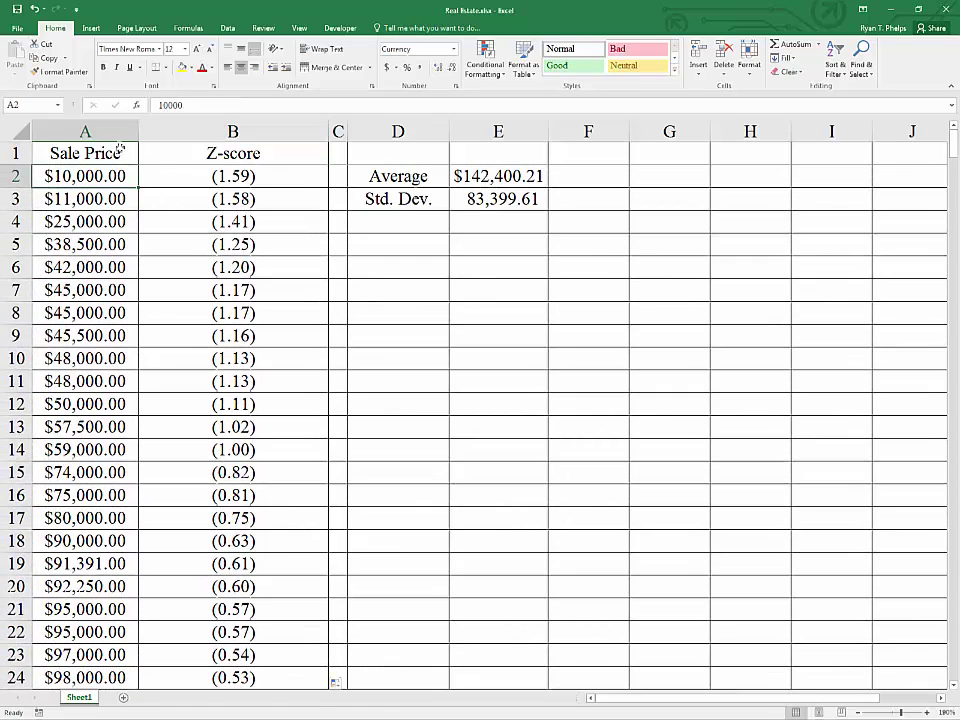
Step: Sort columns A and B by Z-score values from smallest to largest, treating the first row as headers
drag(122, 131, 193, 130)
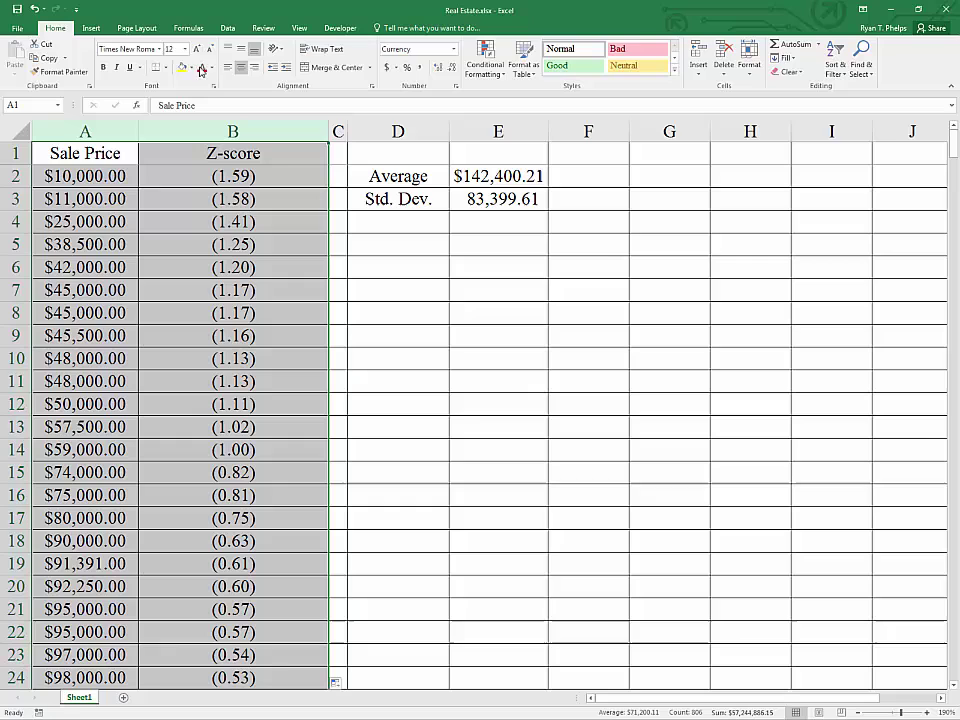
click(228, 33)
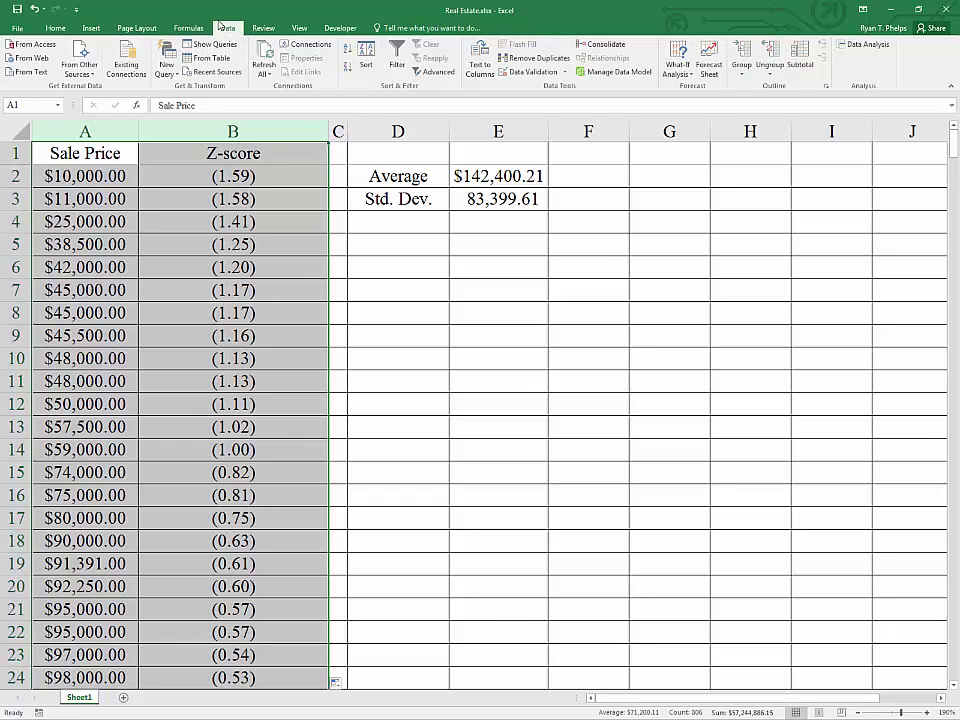
click(366, 55)
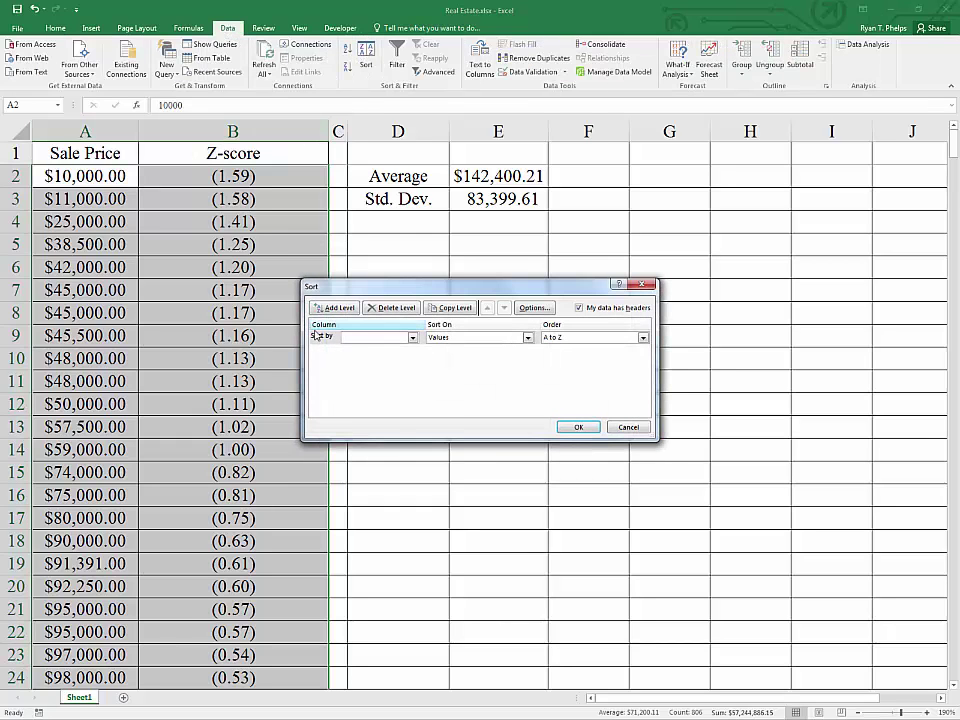
click(365, 337)
click(359, 357)
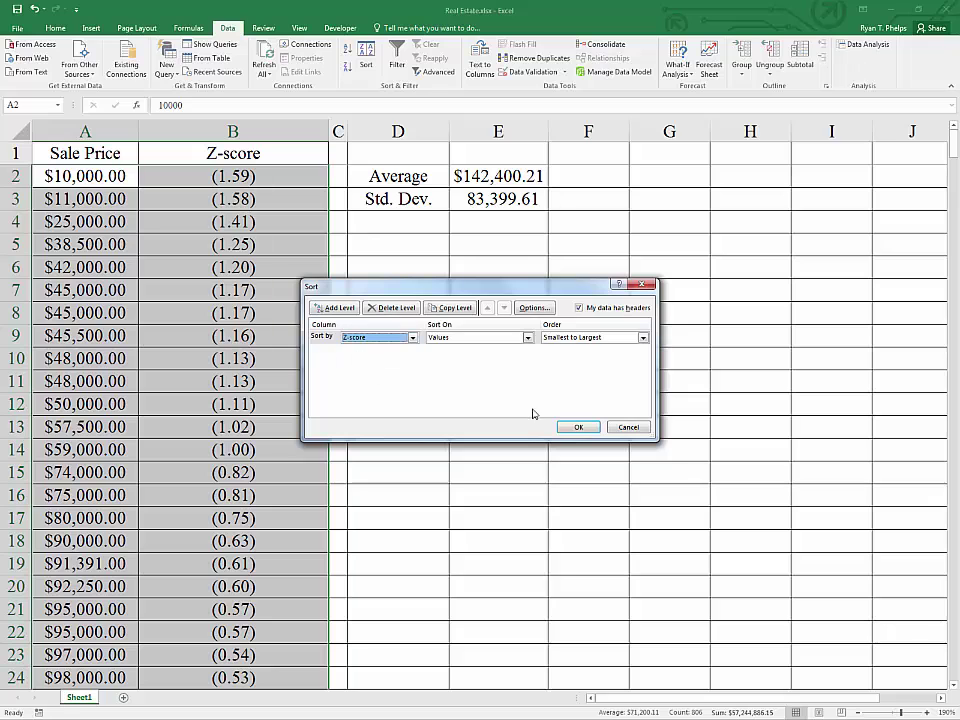
click(578, 427)
click(317, 274)
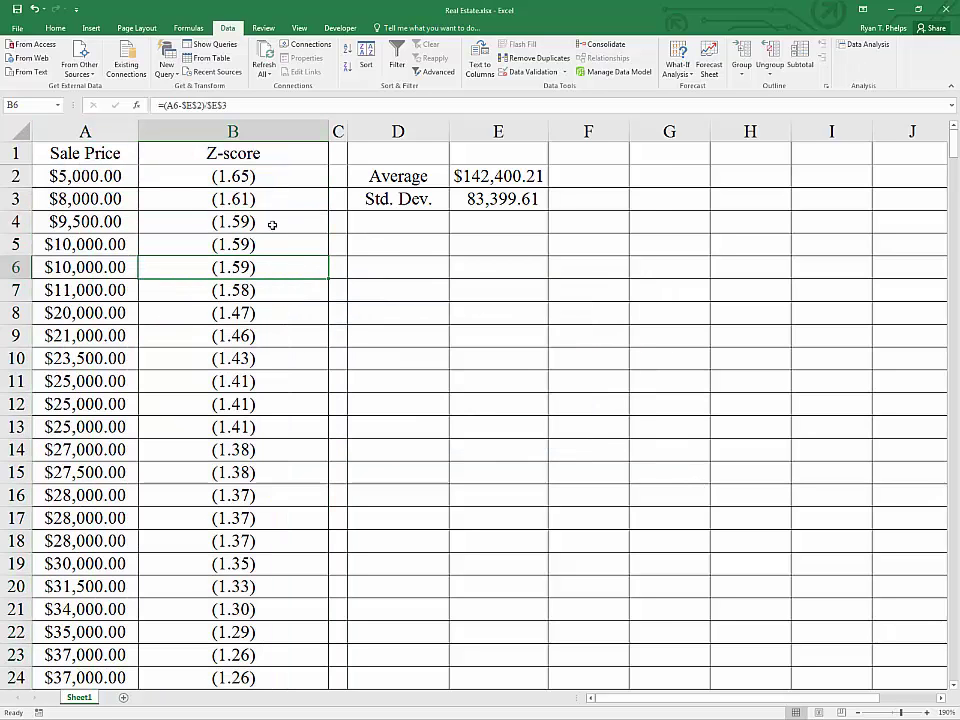
Step: Examine the lowest sale price in A2 and its z-score in B2
key(Up)
key(Up)
key(Up)
key(Up)
key(Left)
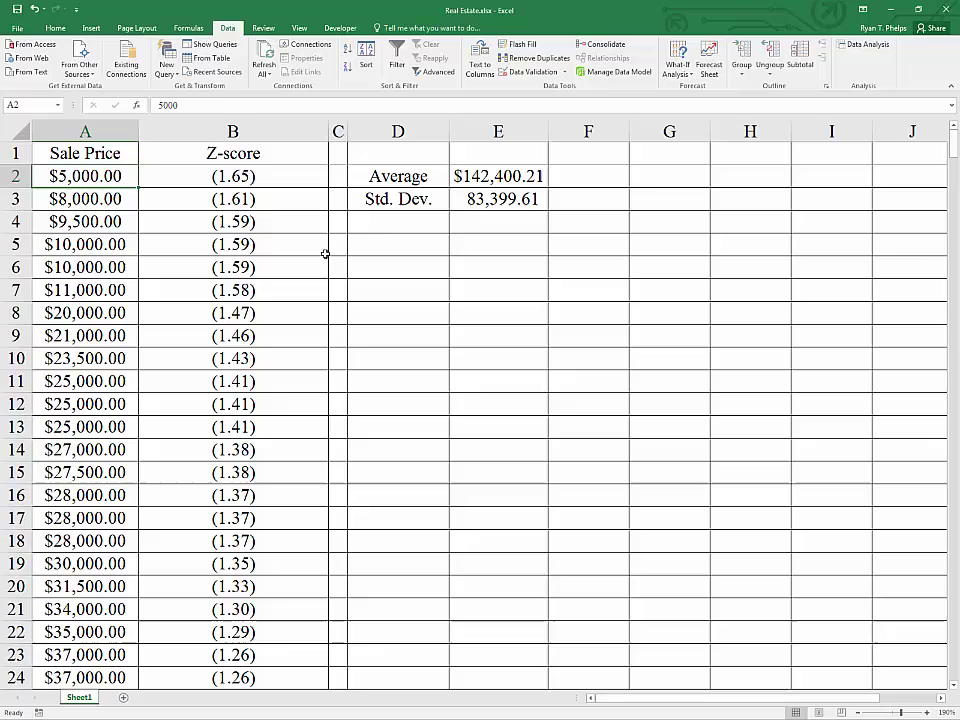
key(Right)
key(Left)
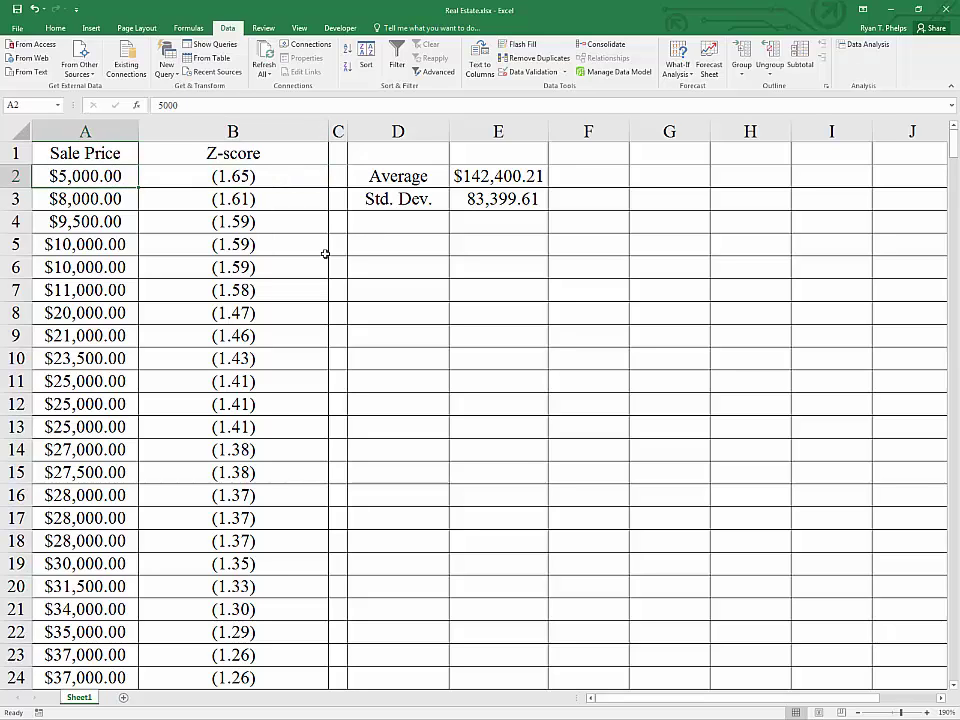
key(Right)
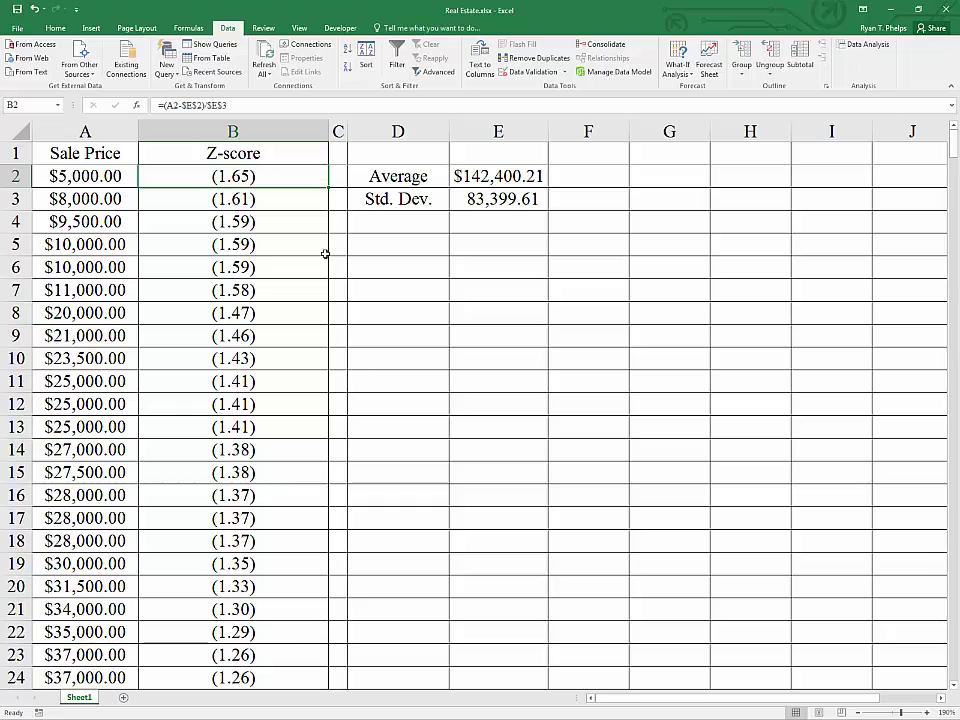
Step: Select the sale prices and z-scores in A397:B403, where the z-scores exceed 3
key(ctrl+Down)
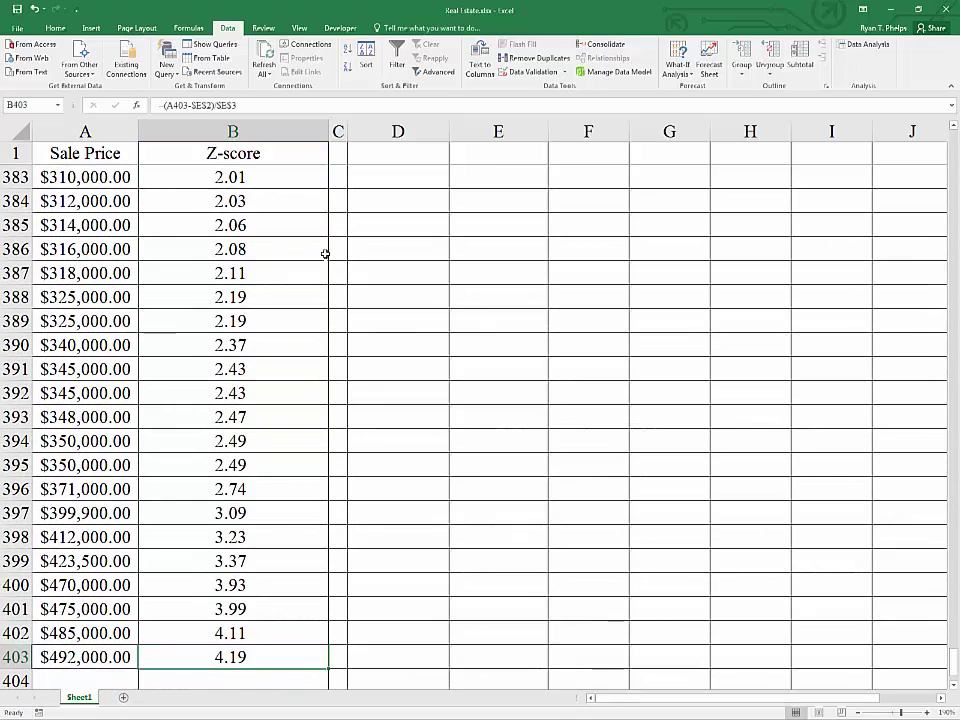
key(Up)
key(Up)
key(Up)
key(Up)
key(Up)
key(Up)
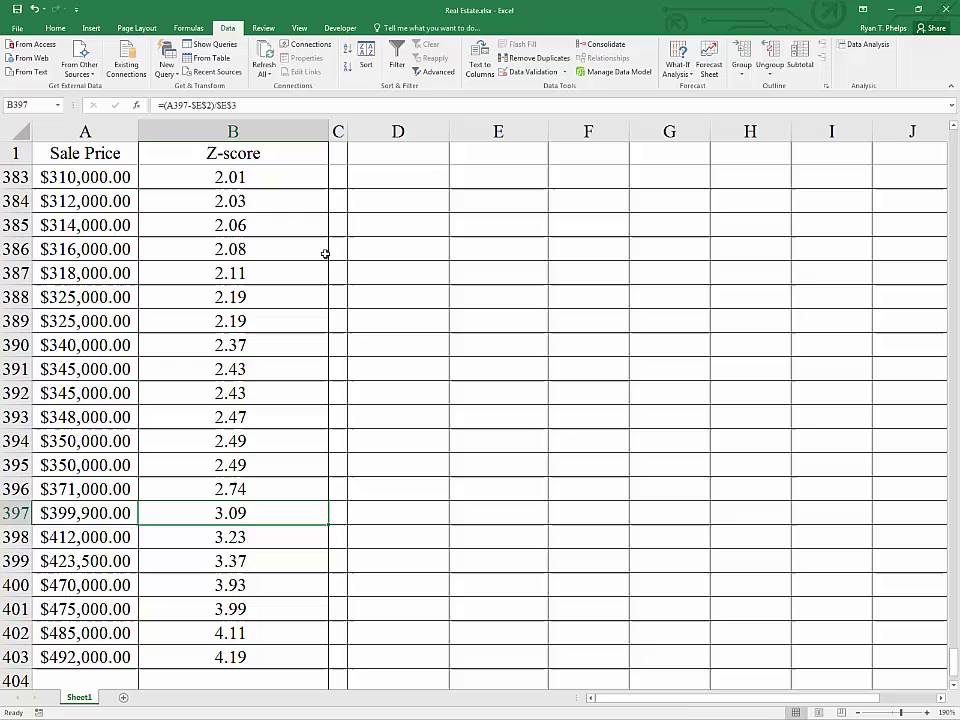
key(shift+Down)
key(shift+Down)
key(shift+Down)
key(shift+Down)
key(shift+Down)
key(shift+Down)
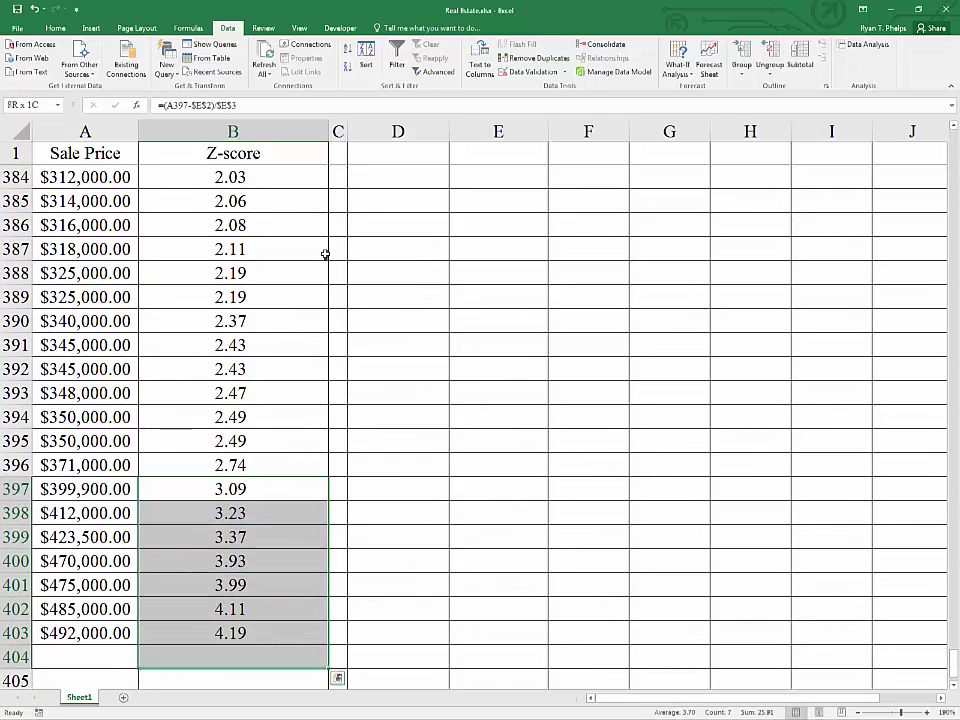
key(shift+Left)
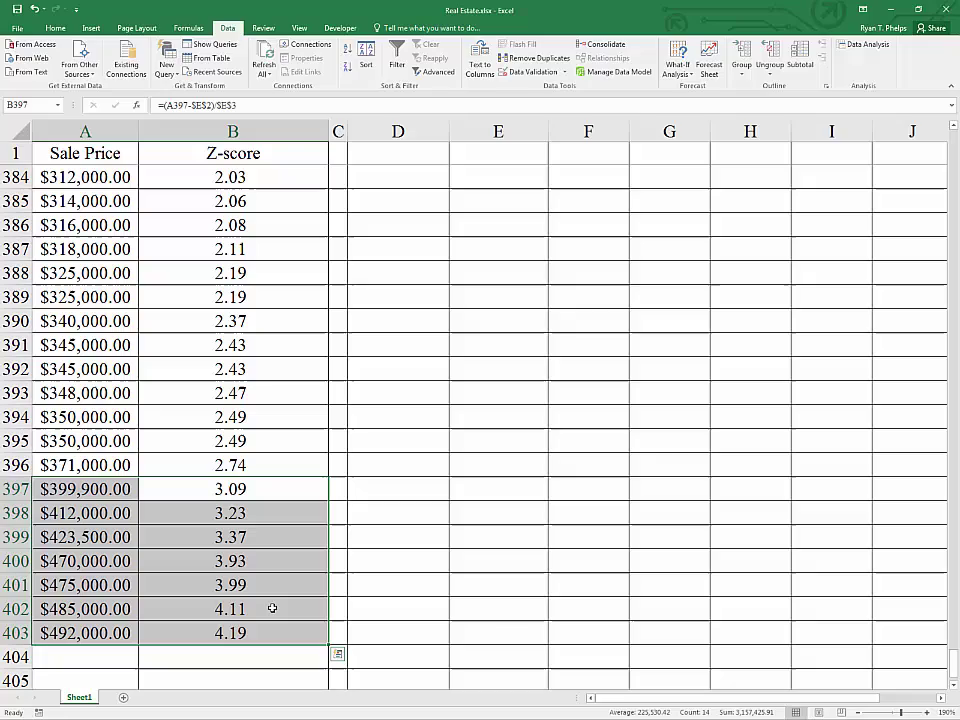
Step: Review the Sale Price header, the average and standard deviation cells, and open the z-score formula in B2
scroll(272, 608, up, 1)
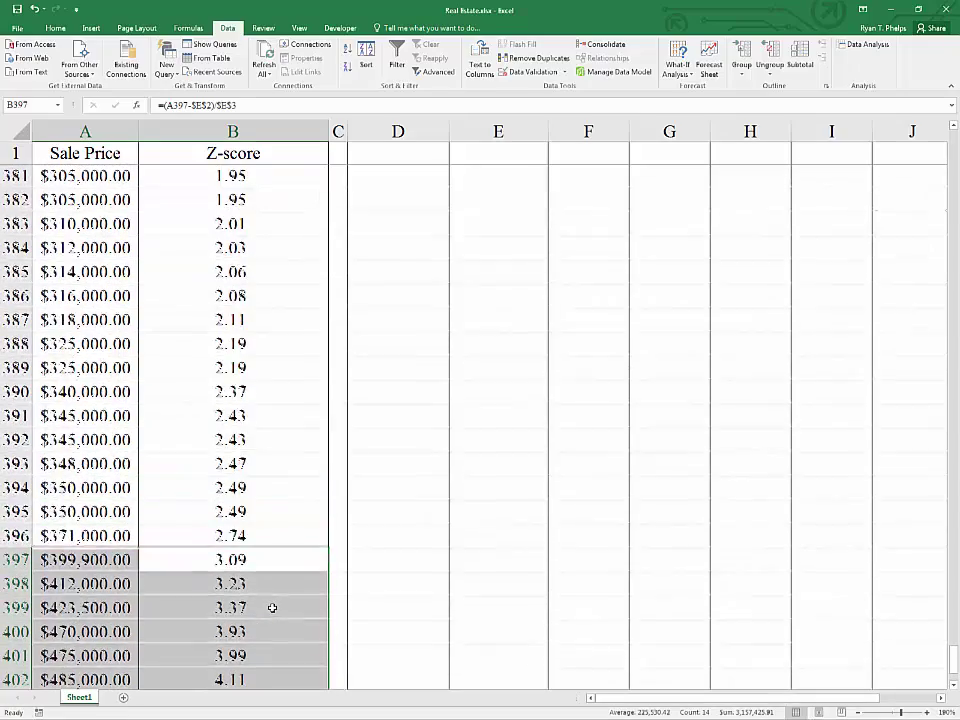
key(ctrl+Home)
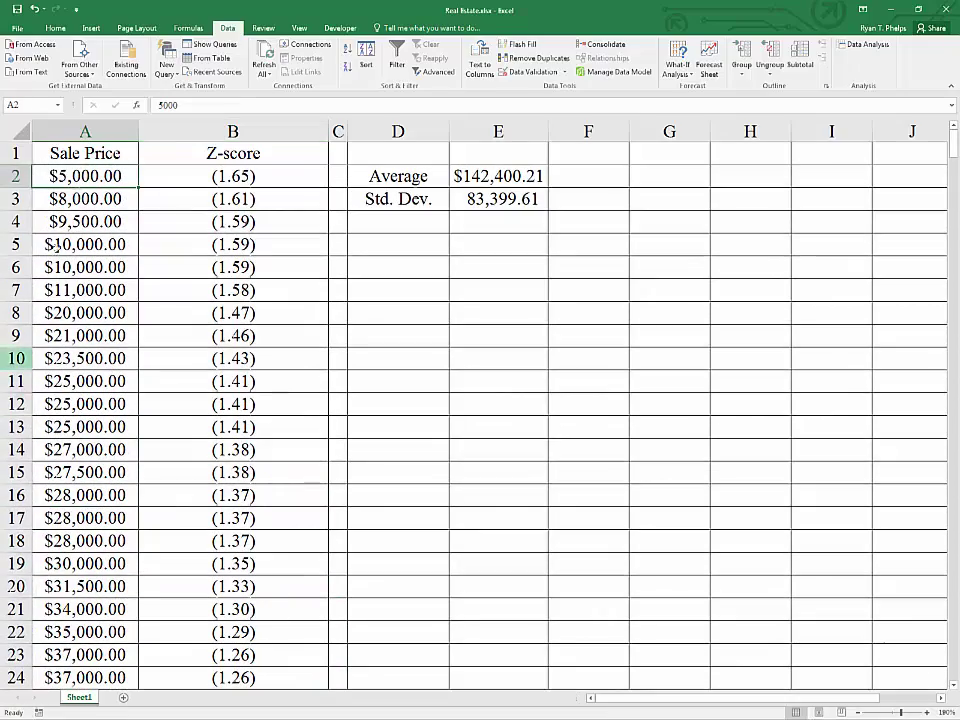
click(103, 154)
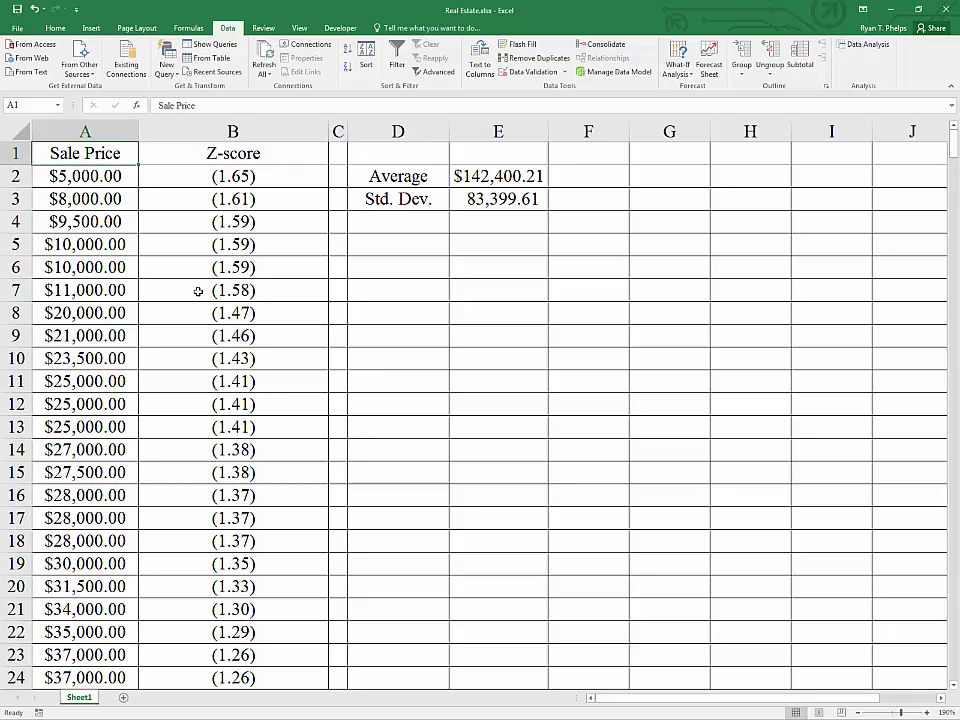
click(458, 177)
click(474, 199)
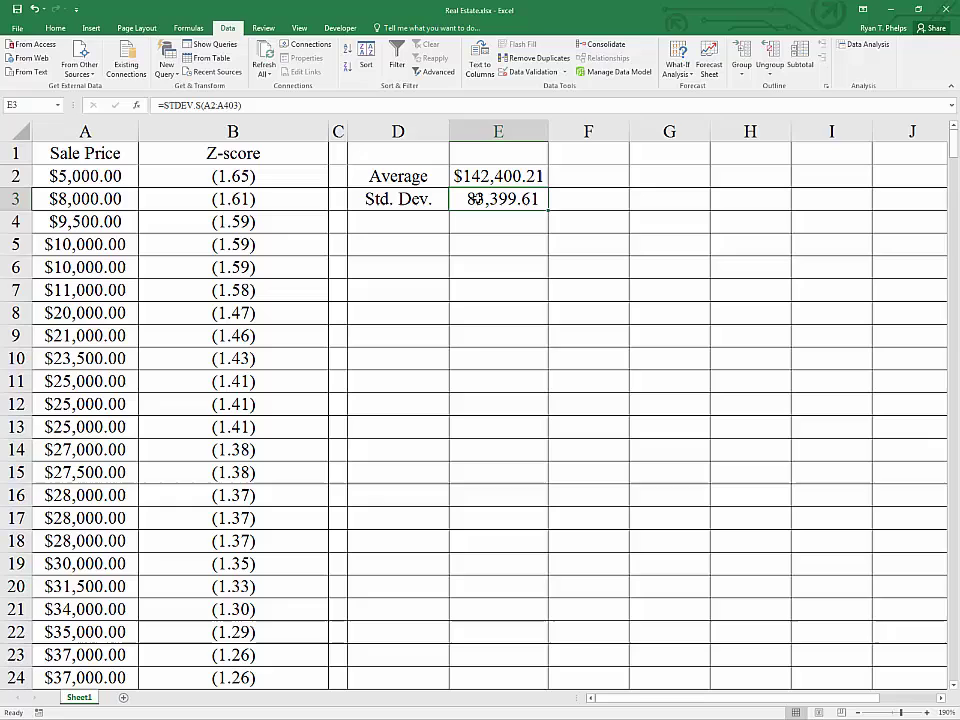
double_click(236, 177)
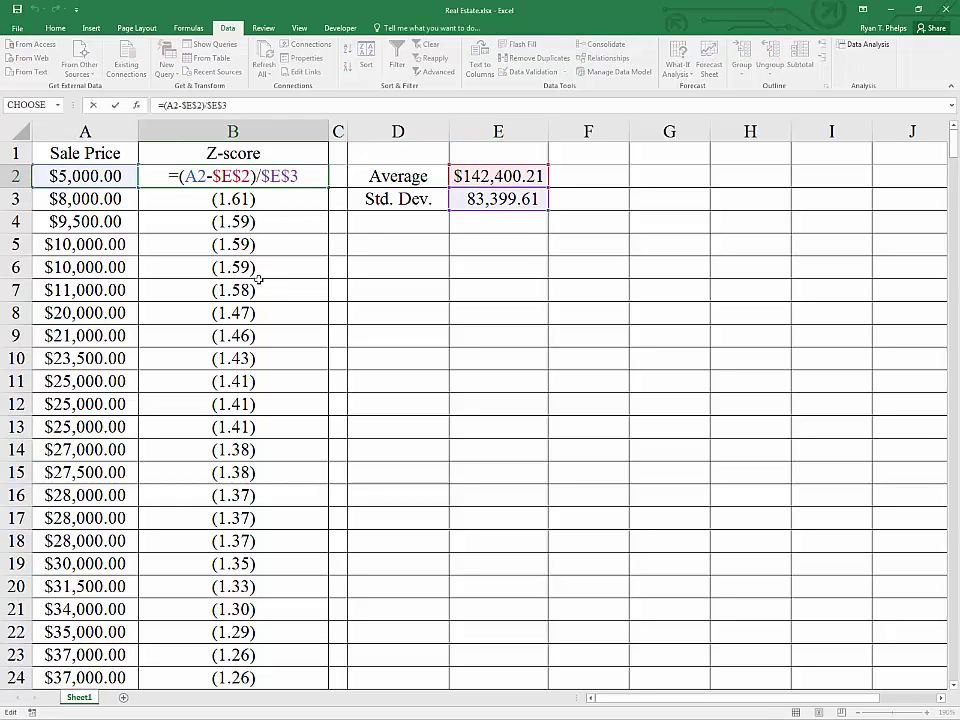